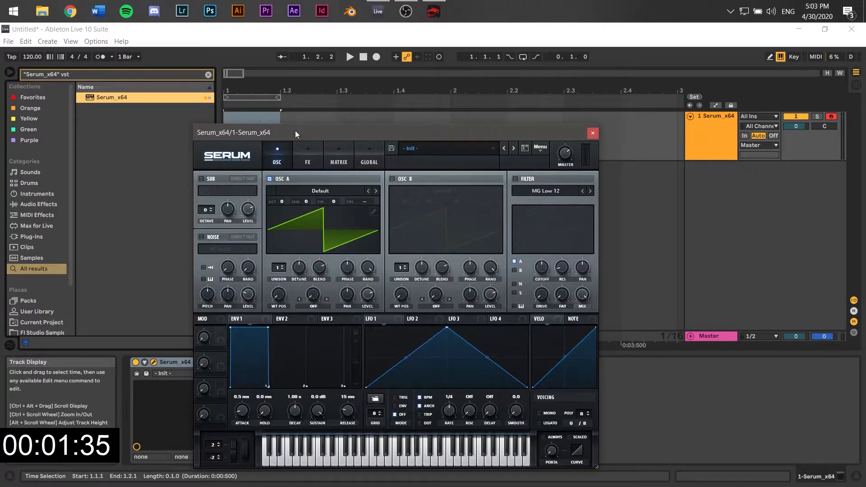
Reshape LFO 1 into a steep curved decay that starts at full height and falls to zero at the midpoint.
{"action": "left_click_drag", "start_coordinate": [295, 131], "coordinate": [402, 120]}
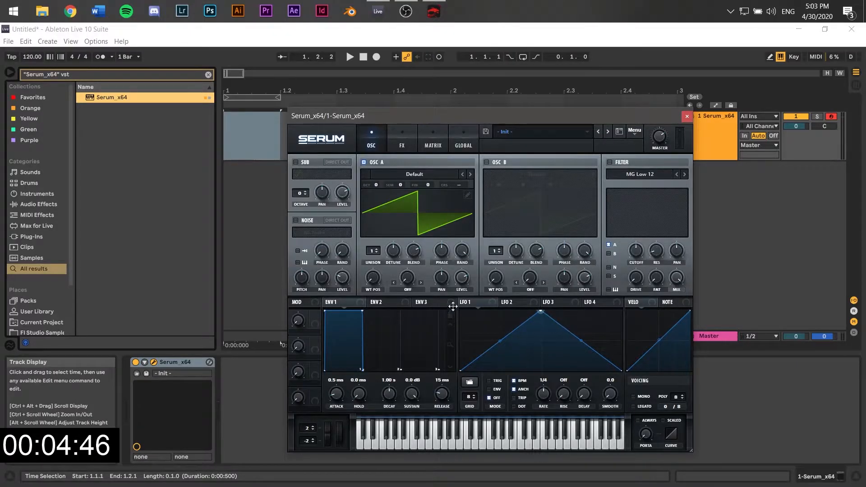
{"action": "left_click_drag", "start_coordinate": [541, 310], "coordinate": [406, 296]}
{"action": "left_click_drag", "start_coordinate": [541, 342], "coordinate": [535, 360]}
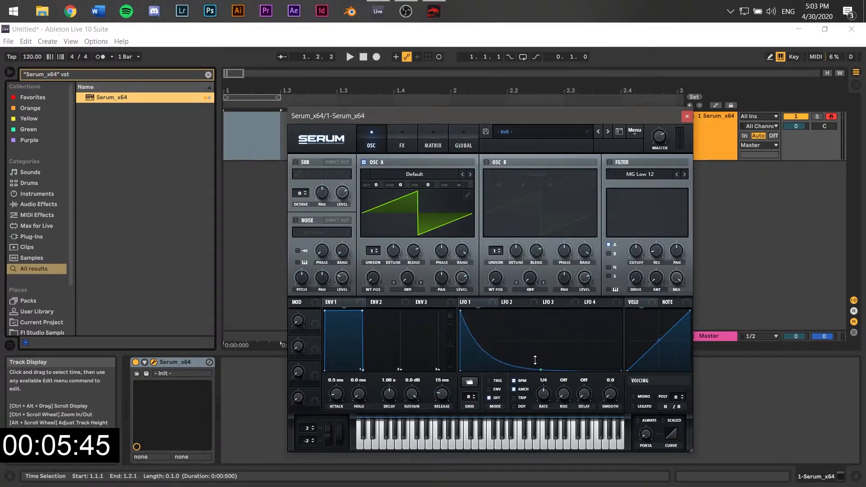
Switch off oscillator A and load the Analog noise J106 into the noise oscillator, with LFO 1 modulating its level.
{"action": "left_click", "coordinate": [364, 162]}
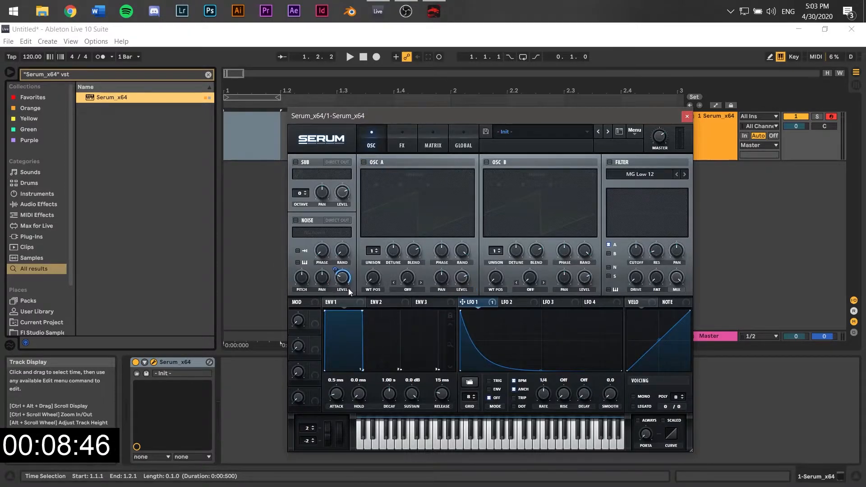
{"action": "left_click", "coordinate": [322, 234]}
{"action": "mouse_move", "coordinate": [325, 244]}
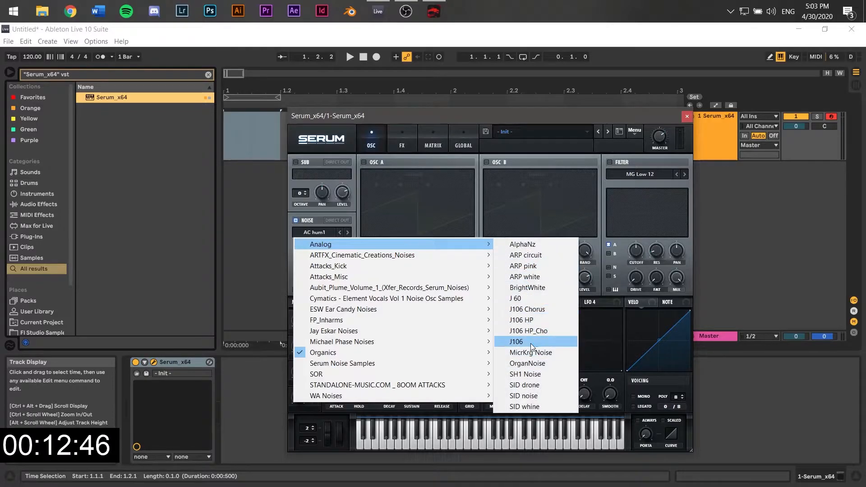
{"action": "left_click", "coordinate": [531, 343]}
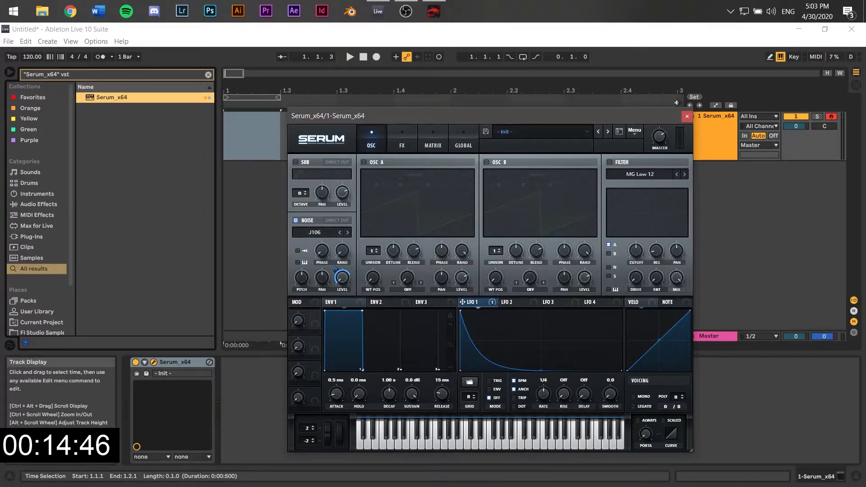
{"action": "left_click", "coordinate": [687, 116]}
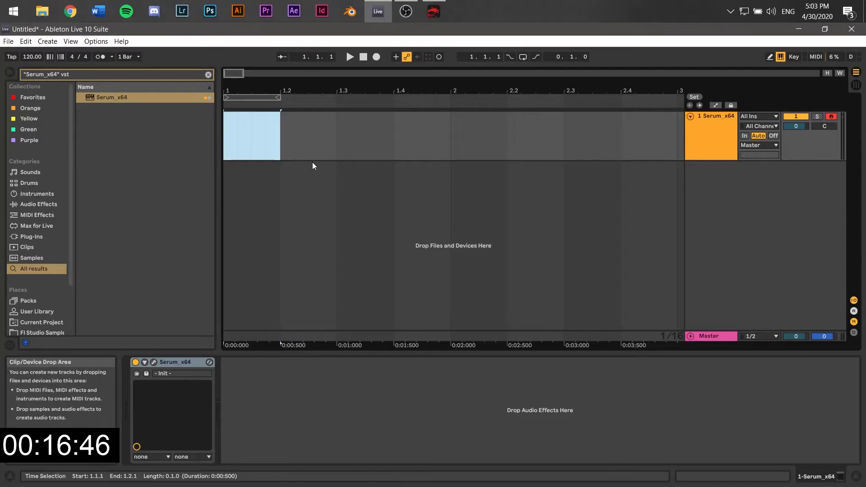
Clear the browser search, create a MIDI clip on the selected first beat and fill it with one full-length C3 note.
{"action": "left_click", "coordinate": [208, 75]}
{"action": "key", "text": "ctrl+shift+m"}
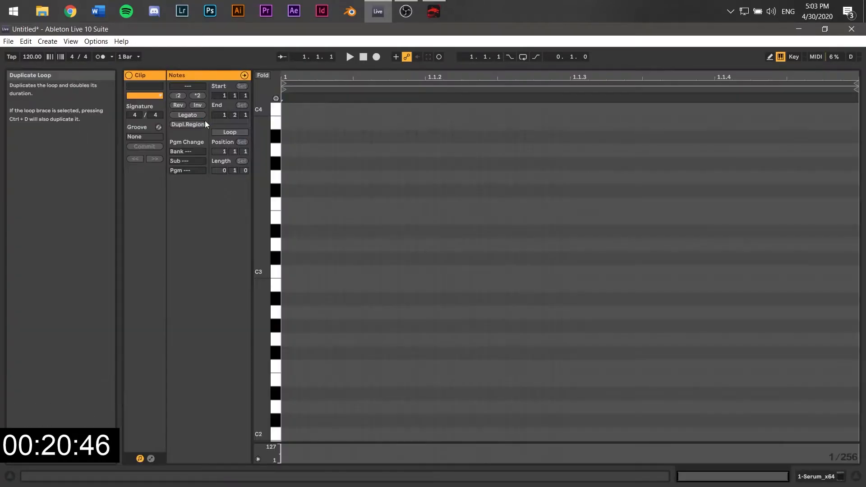
{"action": "double_click", "coordinate": [290, 272]}
{"action": "left_click_drag", "start_coordinate": [289, 272], "coordinate": [838, 272]}
Switch back to the track's device view and play the clip several times to audition the noise sound.
{"action": "key", "text": "shift+Tab"}
{"action": "key", "text": "space"}
{"action": "key", "text": "space"}
{"action": "key", "text": "space"}
{"action": "key", "text": "space"}
{"action": "key", "text": "space"}
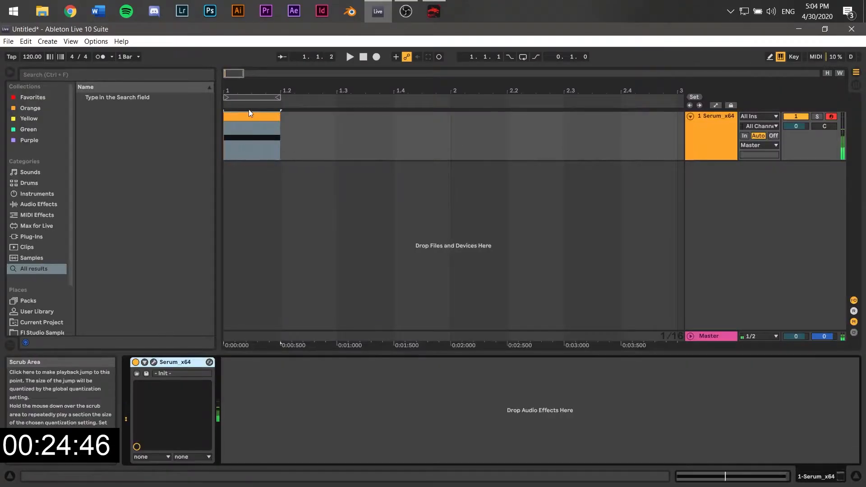
Reopen the Serum editor, fine-tune the midpoint of LFO 1's decay curve and audition the result.
{"action": "left_click", "coordinate": [154, 362]}
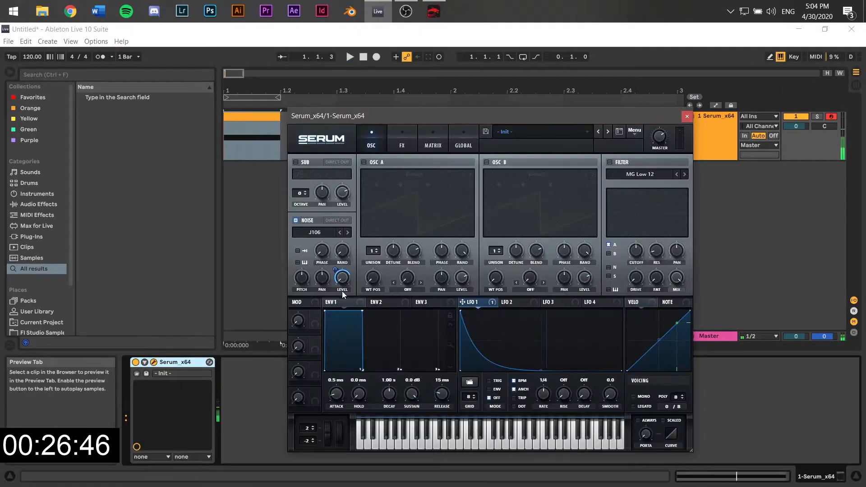
{"action": "mouse_move", "coordinate": [338, 268]}
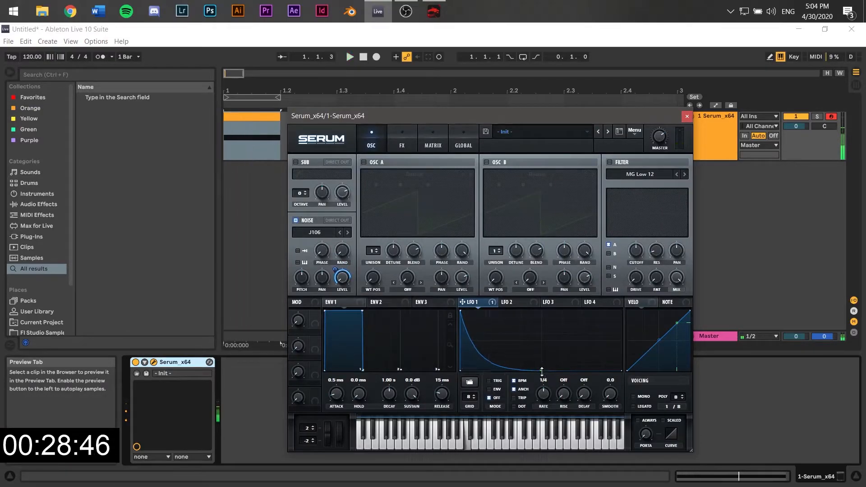
{"action": "left_click_drag", "start_coordinate": [543, 370], "coordinate": [543, 364]}
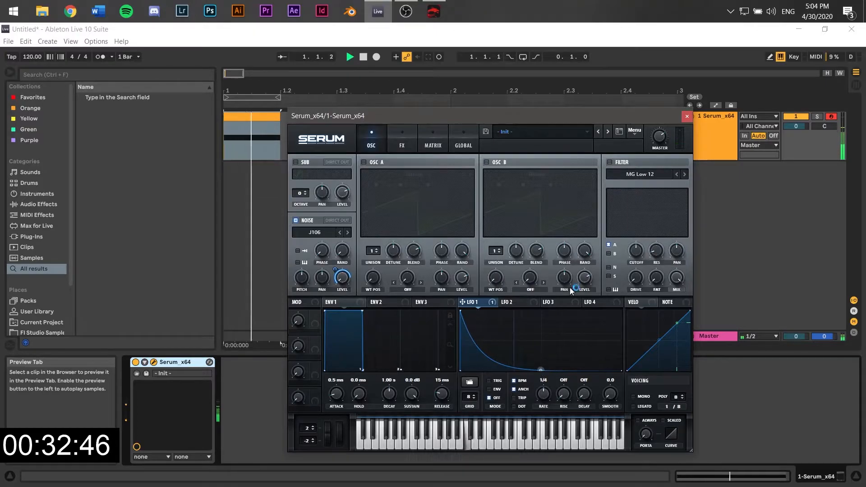
{"action": "left_click", "coordinate": [687, 116]}
{"action": "key", "text": "space"}
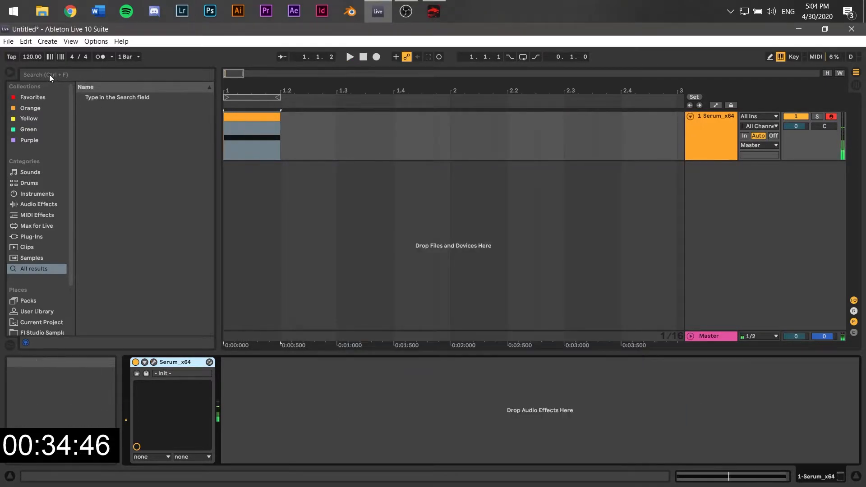
Add OTT from the favorites after Serum, with the low band output at 24.0 dB and the Amount at 40%.
{"action": "left_click", "coordinate": [28, 97]}
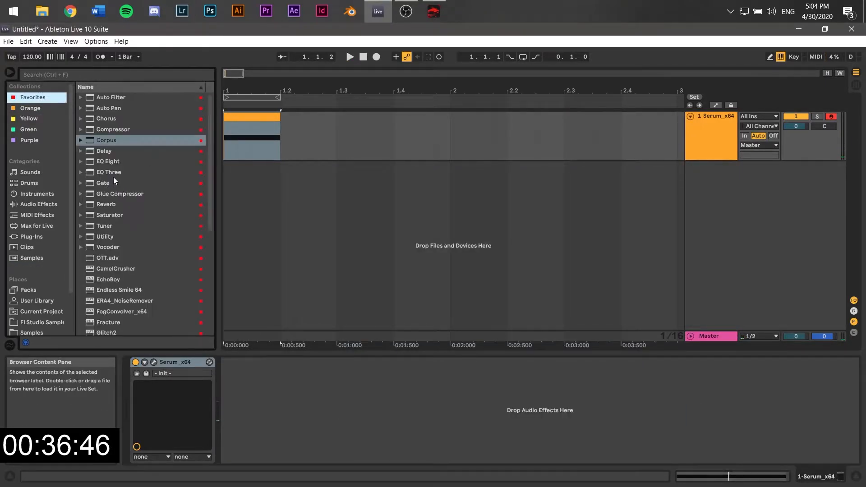
{"action": "left_click_drag", "start_coordinate": [106, 257], "coordinate": [324, 439]}
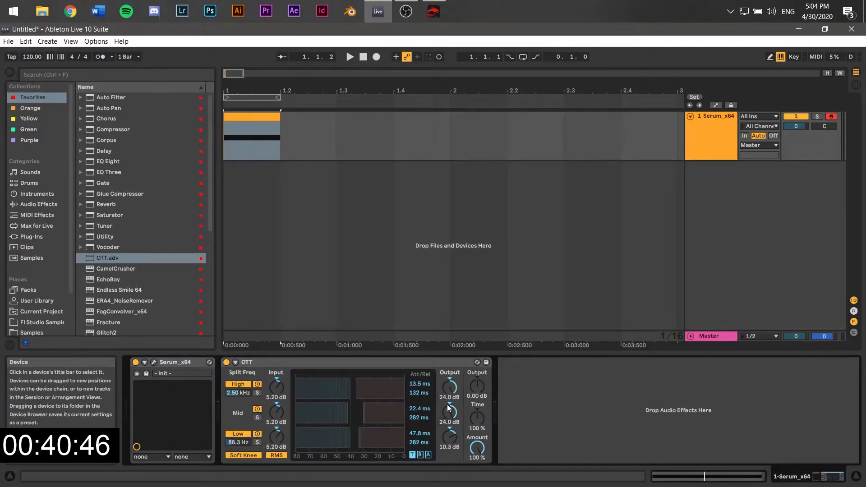
{"action": "left_click_drag", "start_coordinate": [450, 437], "coordinate": [450, 401]}
{"action": "key", "text": "space"}
{"action": "left_click_drag", "start_coordinate": [479, 446], "coordinate": [479, 474]}
{"action": "key", "text": "space"}
Add a Saturator after OTT with Drive at 9.71 dB and Soft Clip on, auditioning the sound.
{"action": "left_click_drag", "start_coordinate": [110, 214], "coordinate": [563, 405]}
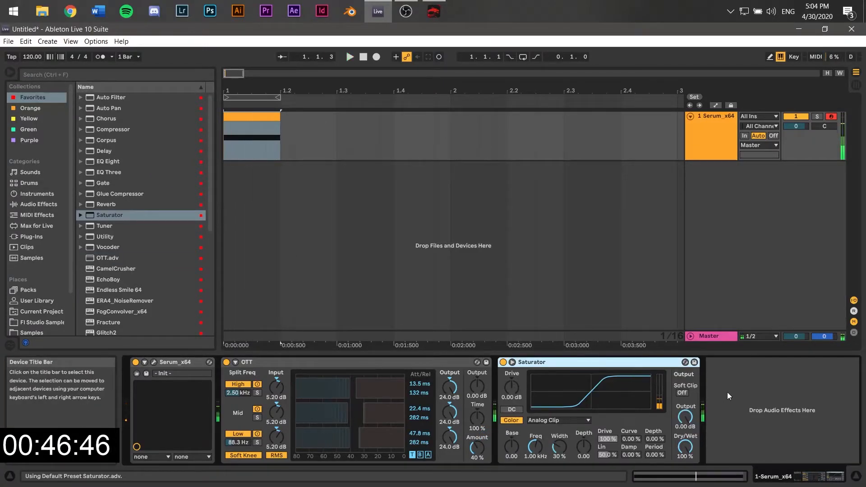
{"action": "key", "text": "space"}
{"action": "left_click_drag", "start_coordinate": [511, 387], "coordinate": [511, 368]}
{"action": "key", "text": "space"}
{"action": "key", "text": "space"}
{"action": "key", "text": "space"}
{"action": "key", "text": "space"}
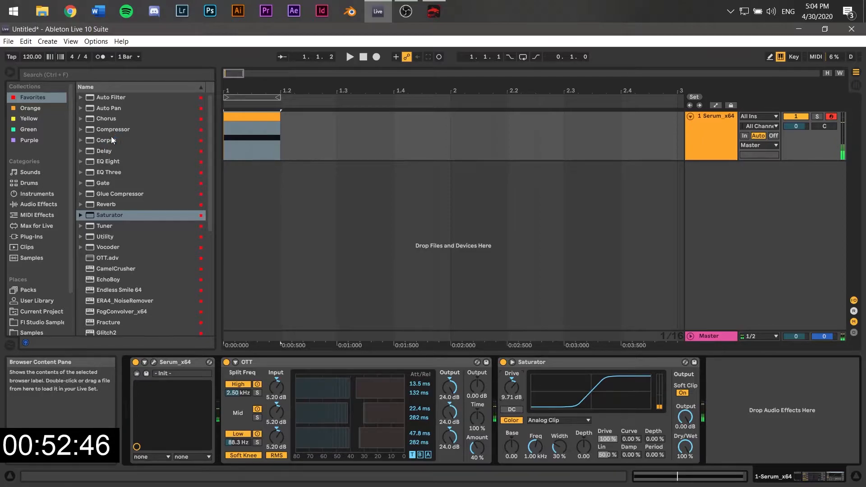
Add Corpus after the Saturator with the Membrane resonance type and Dry/Wet at 100%.
{"action": "left_click_drag", "start_coordinate": [113, 140], "coordinate": [388, 220]}
{"action": "left_click_drag", "start_coordinate": [728, 405], "coordinate": [731, 406]}
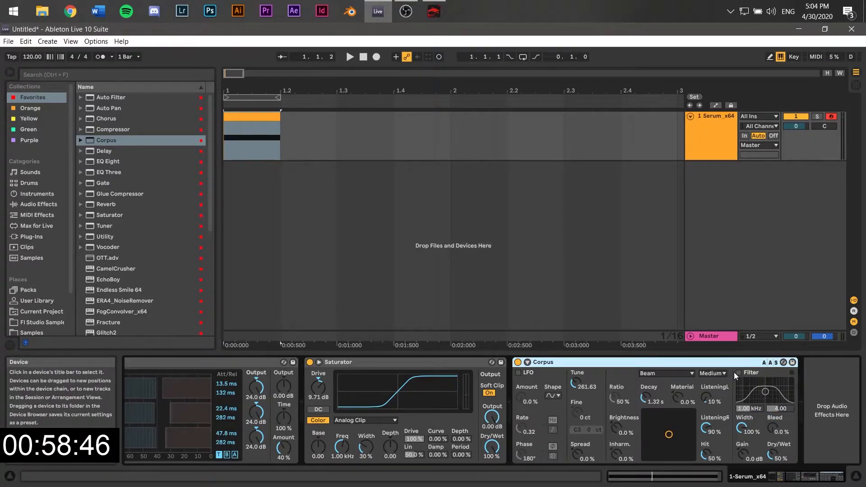
{"action": "left_click", "coordinate": [669, 373]}
{"action": "left_click", "coordinate": [663, 407]}
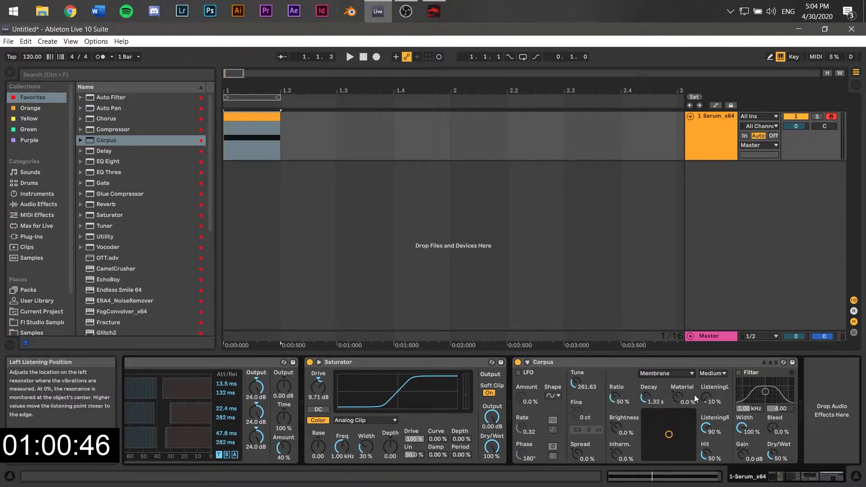
{"action": "left_click_drag", "start_coordinate": [776, 458], "coordinate": [776, 433]}
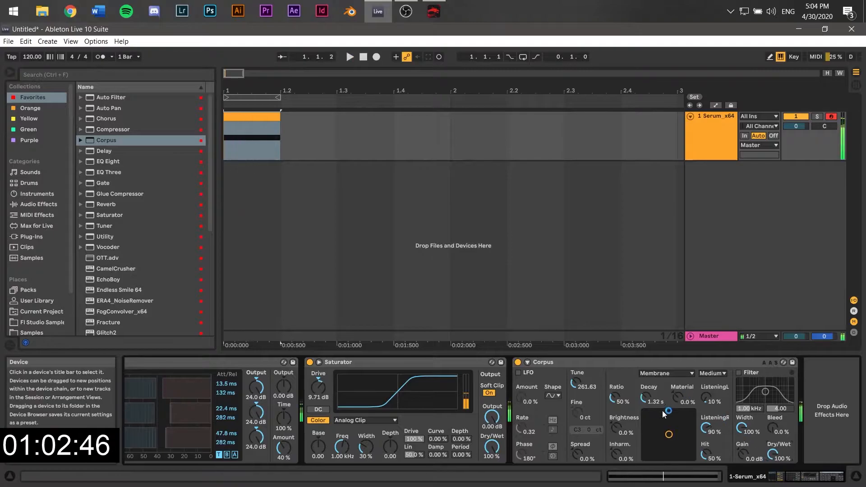
Tune Corpus by ear to Decay 58 ms, Material -100%, Bleed 41% and Dry/Wet 55%.
{"action": "left_click_drag", "start_coordinate": [662, 412], "coordinate": [693, 411]}
{"action": "key", "text": "space"}
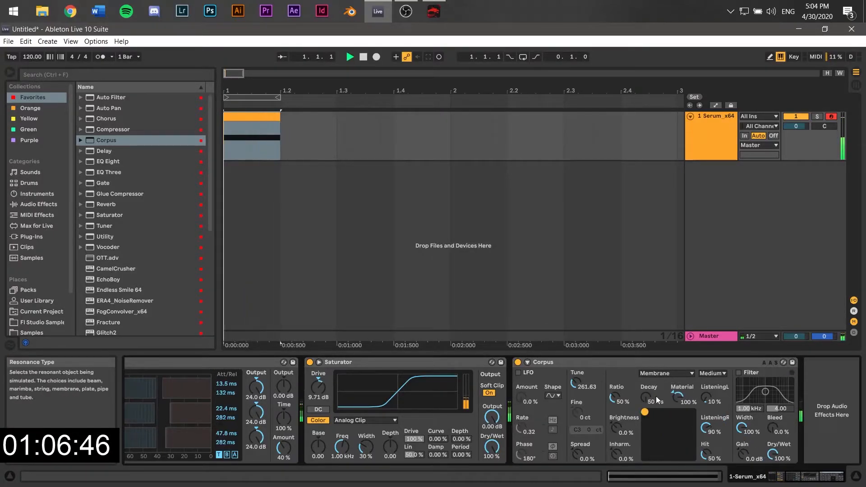
{"action": "left_click_drag", "start_coordinate": [645, 412], "coordinate": [693, 412]}
{"action": "key", "text": "space"}
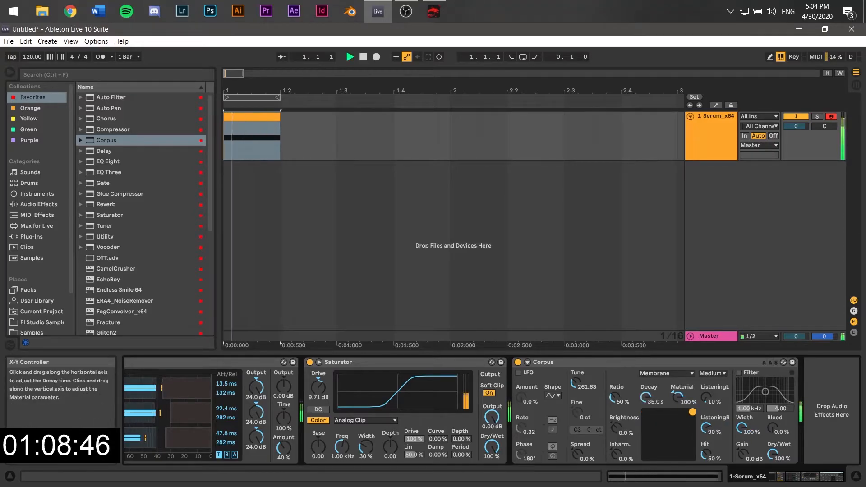
{"action": "key", "text": "space"}
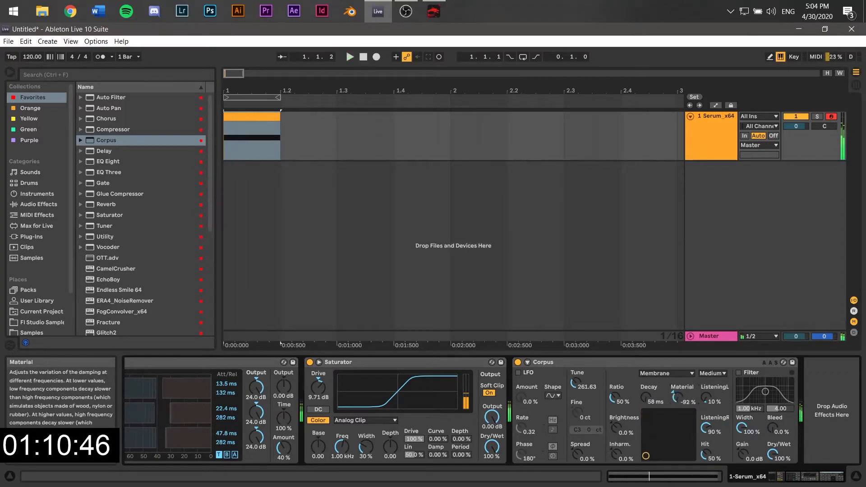
{"action": "left_click_drag", "start_coordinate": [774, 429], "coordinate": [775, 379]}
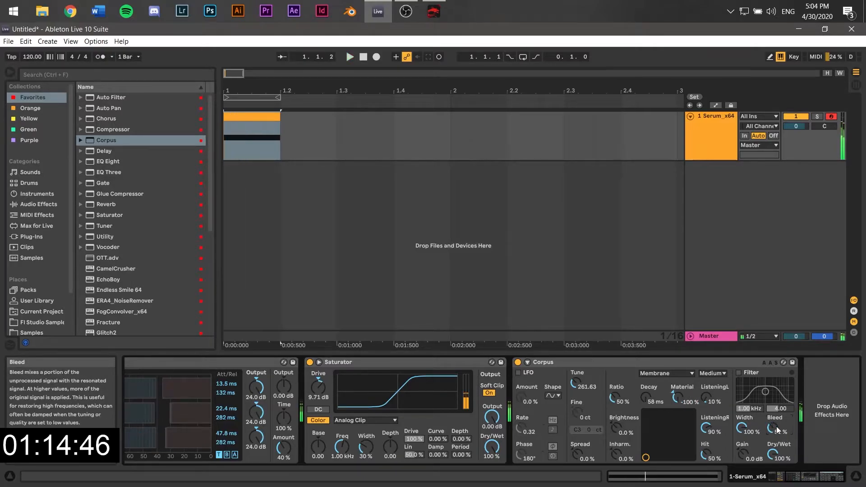
{"action": "left_click_drag", "start_coordinate": [772, 455], "coordinate": [772, 461]}
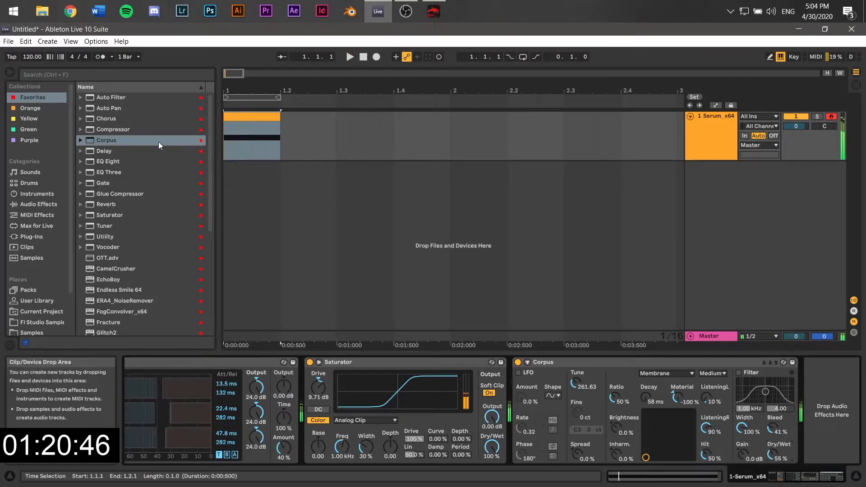
Add EQ Eight after Corpus with band 1 as a low cut near 100 Hz, band 3 off and band 4 as a high cut.
{"action": "left_click_drag", "start_coordinate": [115, 162], "coordinate": [808, 408]}
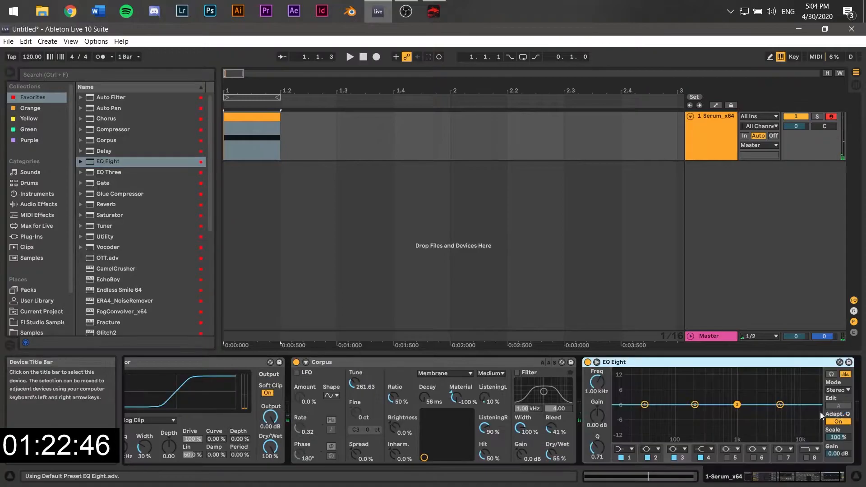
{"action": "left_click", "coordinate": [569, 449]}
{"action": "left_click", "coordinate": [567, 379]}
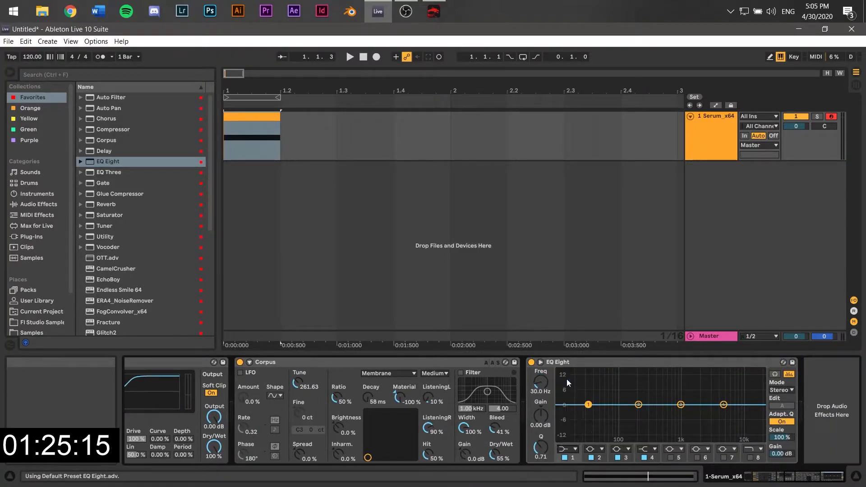
{"action": "left_click", "coordinate": [618, 458]}
{"action": "left_click", "coordinate": [649, 450]}
{"action": "left_click", "coordinate": [651, 434]}
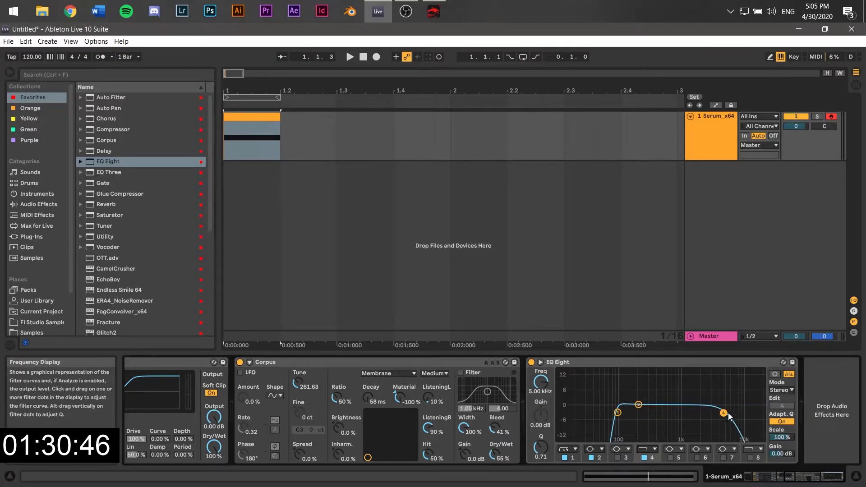
Boost EQ Eight band 2 by 15 dB at 400 Hz with Q 0.10, and move the high cut to 5.99 kHz.
{"action": "left_click_drag", "start_coordinate": [642, 409], "coordinate": [653, 375]}
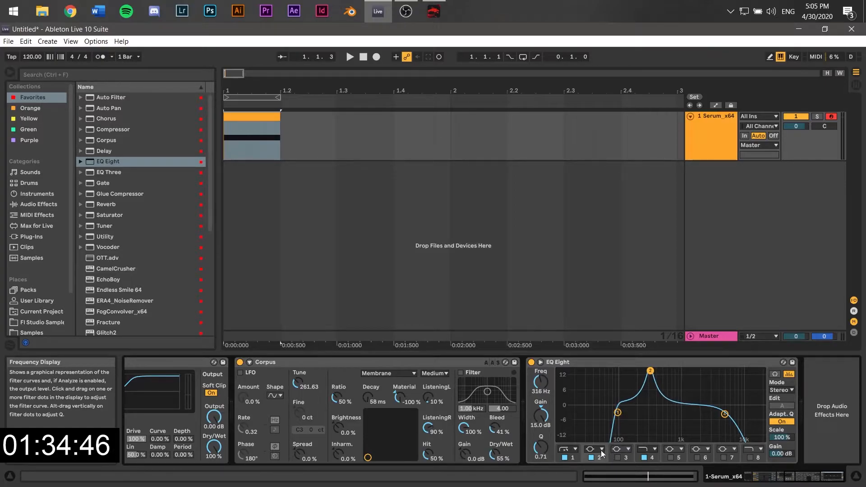
{"action": "left_click_drag", "start_coordinate": [540, 448], "coordinate": [541, 469]}
{"action": "mouse_move", "coordinate": [651, 372]}
{"action": "left_mouse_down"}
{"action": "mouse_move", "coordinate": [642, 371]}
{"action": "mouse_move", "coordinate": [657, 371]}
{"action": "left_mouse_up"}
{"action": "key", "text": "space"}
{"action": "key", "text": "space"}
{"action": "key", "text": "space"}
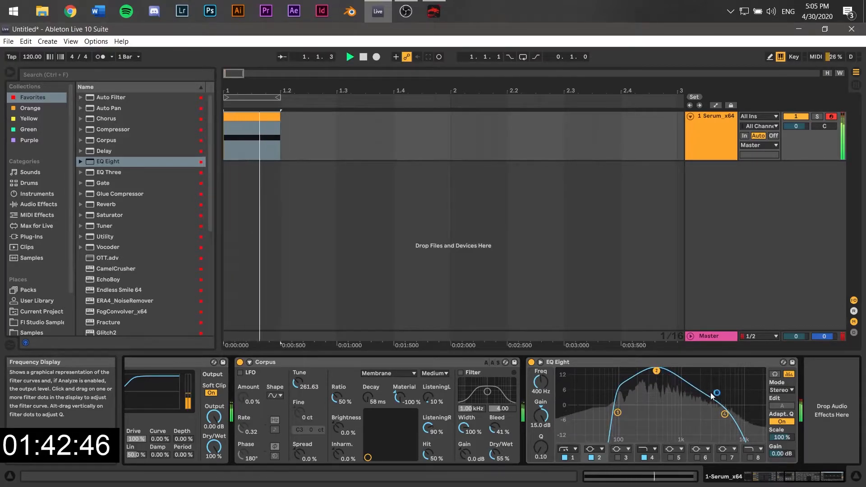
{"action": "left_click_drag", "start_coordinate": [724, 415], "coordinate": [728, 410]}
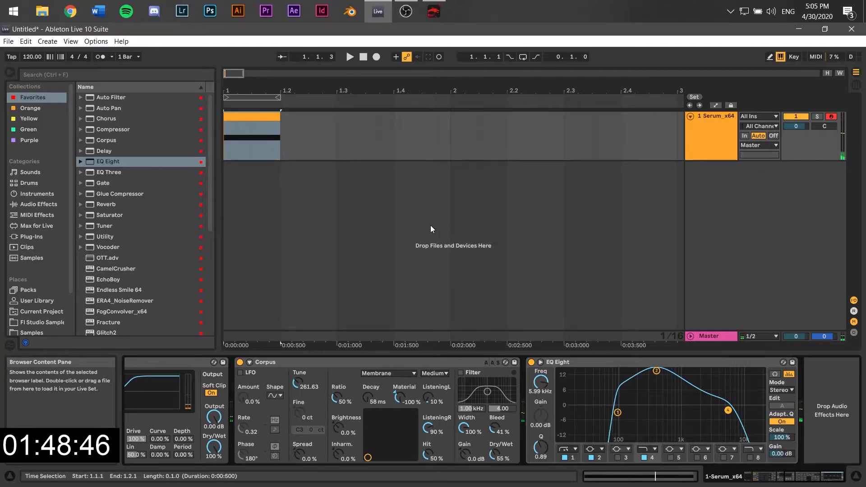
{"action": "right_click", "coordinate": [830, 388]}
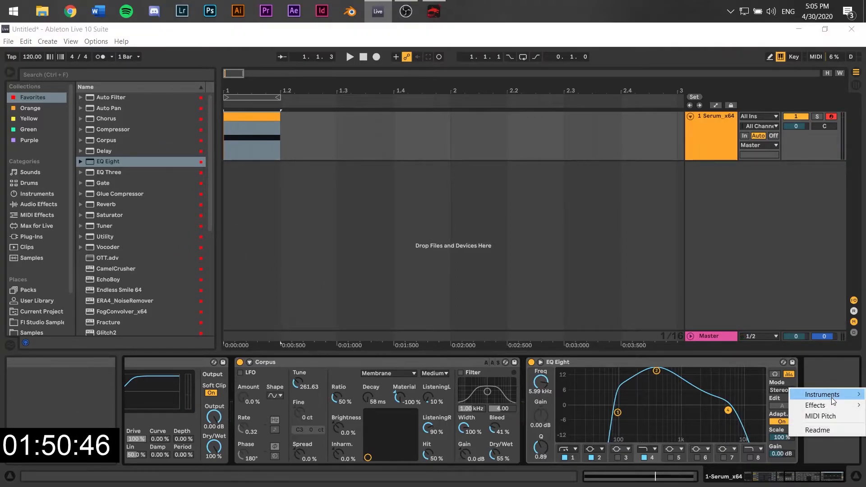
{"action": "mouse_move", "coordinate": [809, 406]}
{"action": "left_click", "coordinate": [762, 415]}
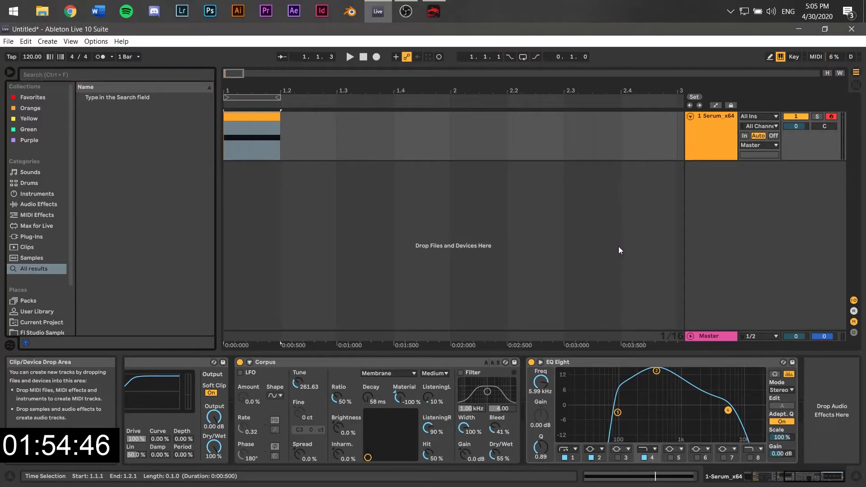
Add the kHs Transient Shaper from the favorites after EQ Eight and show the Purple collection.
{"action": "left_click", "coordinate": [41, 98]}
{"action": "scroll", "coordinate": [136, 253], "scroll_direction": "down", "scroll_amount": 5}
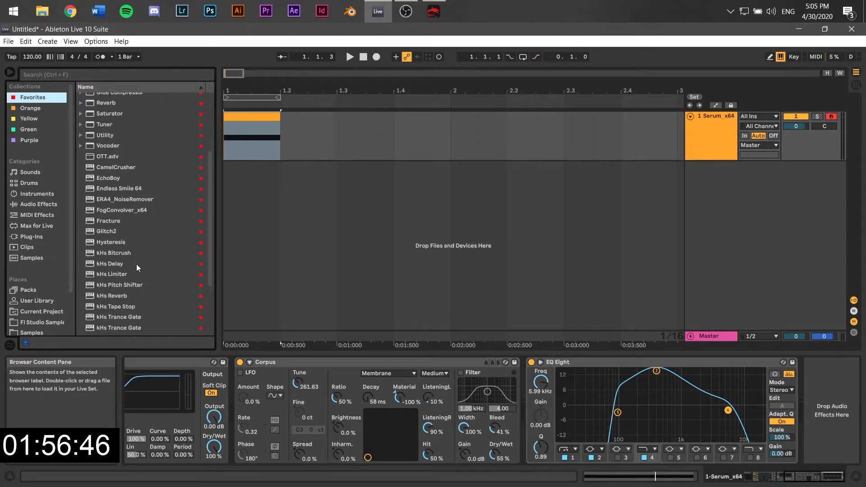
{"action": "left_click_drag", "start_coordinate": [131, 254], "coordinate": [187, 278]}
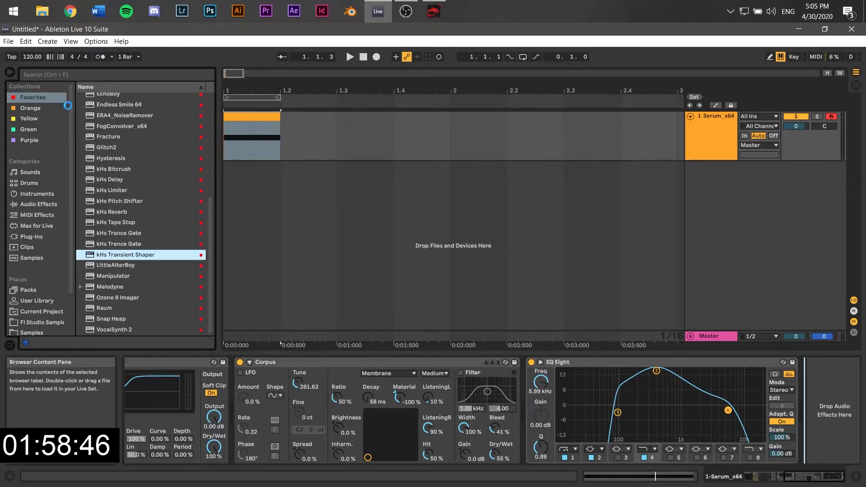
{"action": "left_click", "coordinate": [28, 140]}
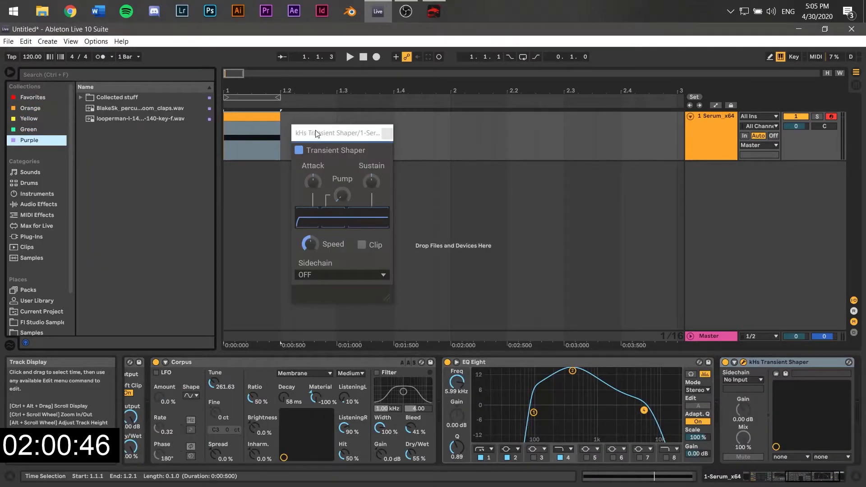
In the Transient Shaper, turn on Clip, set Speed to minimum, raise Attack slightly and pull Sustain down while listening, and close the plug-in.
{"action": "left_click_drag", "start_coordinate": [342, 190], "coordinate": [342, 182]}
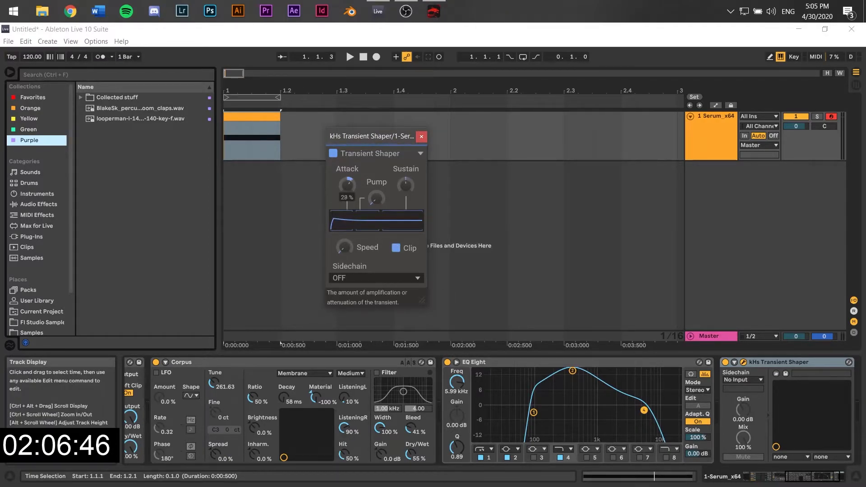
{"action": "left_click_drag", "start_coordinate": [344, 178], "coordinate": [344, 185]}
{"action": "key", "text": "space"}
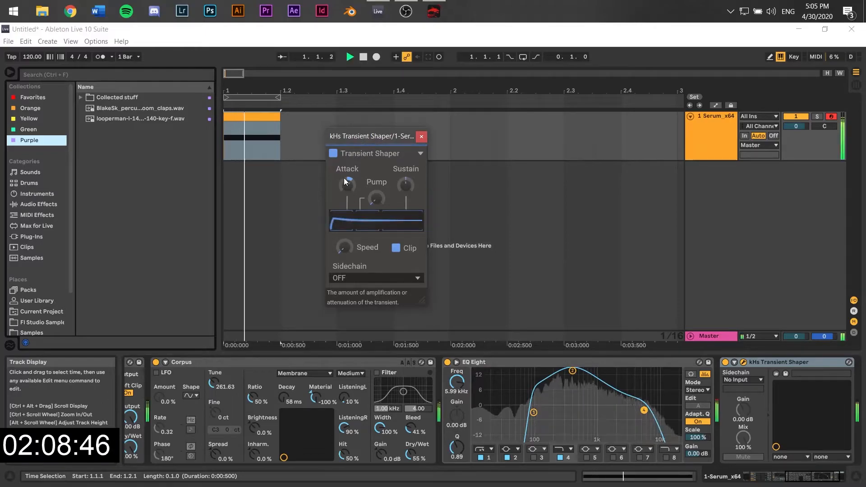
{"action": "left_click_drag", "start_coordinate": [406, 185], "coordinate": [405, 219]}
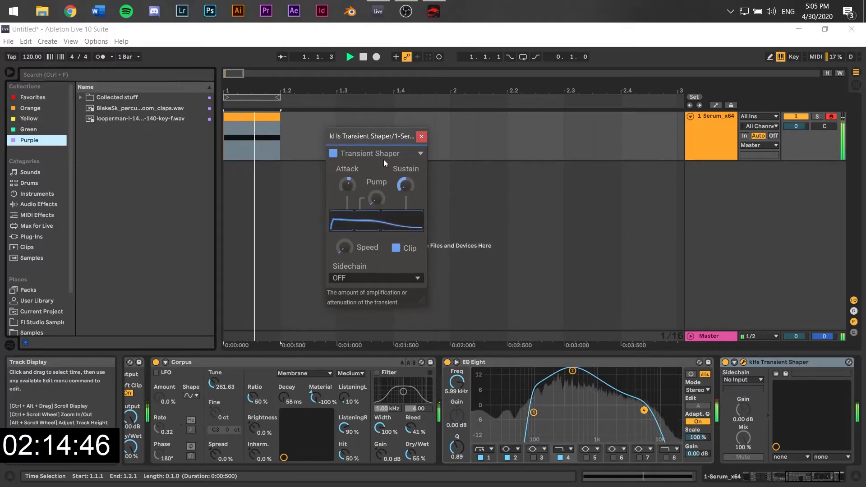
{"action": "left_click", "coordinate": [421, 136]}
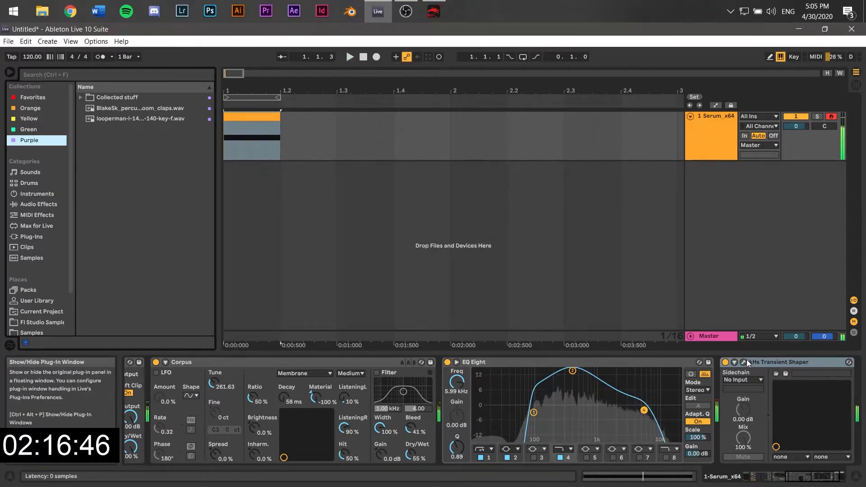
{"action": "key", "text": "space"}
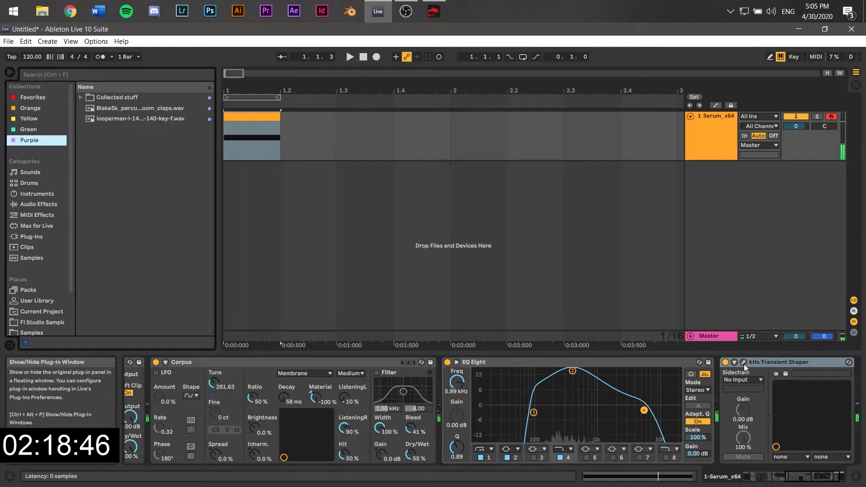
Set both Corpus listening positions, left and right, to 0.0% by ear while repeatedly playing the sound.
{"action": "left_click_drag", "start_coordinate": [346, 429], "coordinate": [346, 478]}
{"action": "left_click_drag", "start_coordinate": [348, 399], "coordinate": [347, 413]}
{"action": "key", "text": "space"}
{"action": "key", "text": "space"}
{"action": "key", "text": "space"}
{"action": "key", "text": "space"}
{"action": "key", "text": "space"}
{"action": "key", "text": "space"}
{"action": "mouse_move", "coordinate": [345, 398]}
{"action": "left_mouse_down"}
{"action": "mouse_move", "coordinate": [345, 354]}
{"action": "mouse_move", "coordinate": [345, 397]}
{"action": "left_mouse_up"}
{"action": "key", "text": "space"}
{"action": "key", "text": "space"}
{"action": "key", "text": "space"}
{"action": "key", "text": "space"}
{"action": "key", "text": "space"}
{"action": "key", "text": "space"}
{"action": "key", "text": "space"}
{"action": "key", "text": "space"}
{"action": "key", "text": "space"}
{"action": "key", "text": "space"}
{"action": "key", "text": "space"}
{"action": "mouse_move", "coordinate": [344, 428]}
{"action": "left_mouse_down"}
{"action": "mouse_move", "coordinate": [345, 383]}
{"action": "mouse_move", "coordinate": [345, 429]}
{"action": "left_mouse_up"}
{"action": "key", "text": "space"}
{"action": "key", "text": "space"}
{"action": "key", "text": "space"}
{"action": "key", "text": "space"}
{"action": "key", "text": "space"}
{"action": "key", "text": "space"}
Fine-tune Corpus to Bleed 40% and Dry/Wet 52%, and play back the sound several times to check it.
{"action": "left_click_drag", "start_coordinate": [411, 428], "coordinate": [411, 428]}
{"action": "left_click_drag", "start_coordinate": [411, 455], "coordinate": [411, 456]}
{"action": "key", "text": "space"}
{"action": "left_click", "coordinate": [572, 370]}
{"action": "key", "text": "space"}
{"action": "key", "text": "space"}
{"action": "key", "text": "space"}
{"action": "key", "text": "space"}
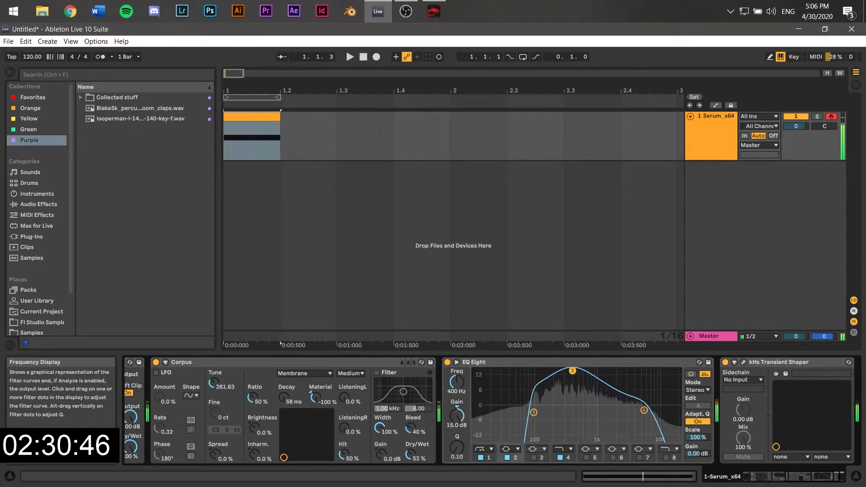
{"action": "key", "text": "space"}
{"action": "key", "text": "space"}
{"action": "key", "text": "space"}
{"action": "key", "text": "space"}
Duplicate the Serum track, and freeze and flatten the duplicate into audio.
{"action": "right_click", "coordinate": [704, 133]}
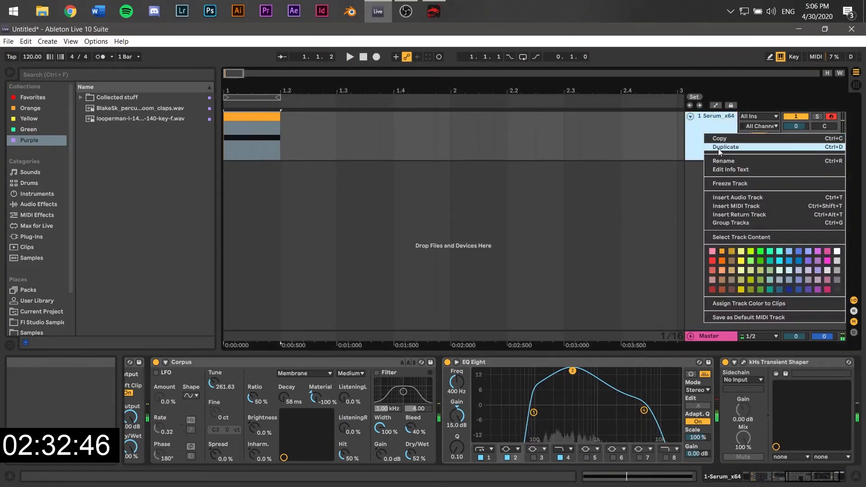
{"action": "left_click", "coordinate": [718, 149]}
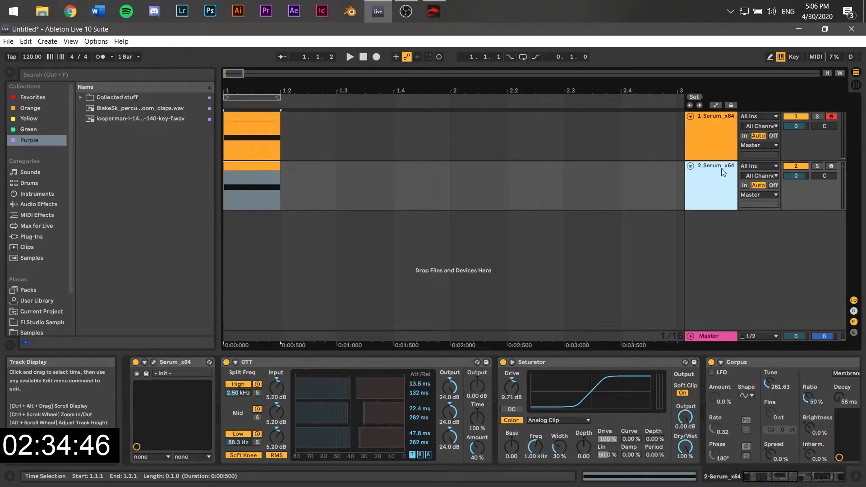
{"action": "right_click", "coordinate": [701, 194]}
{"action": "left_click", "coordinate": [616, 248]}
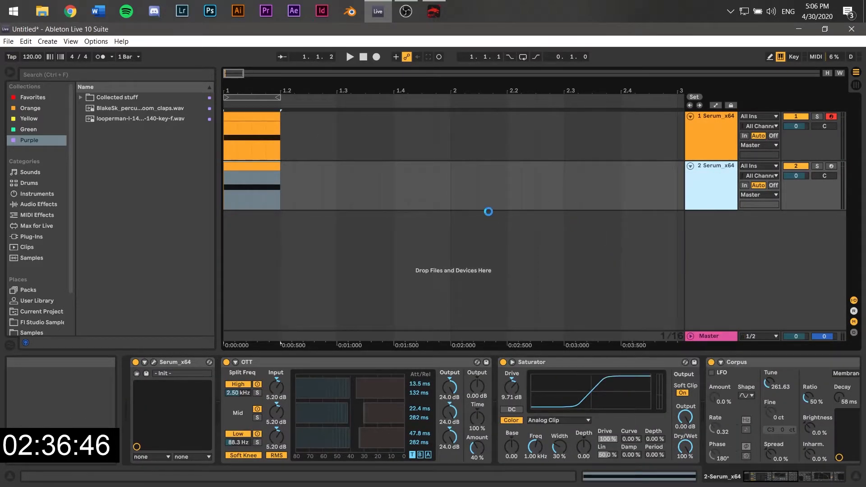
{"action": "right_click", "coordinate": [436, 189]}
{"action": "left_click", "coordinate": [436, 234]}
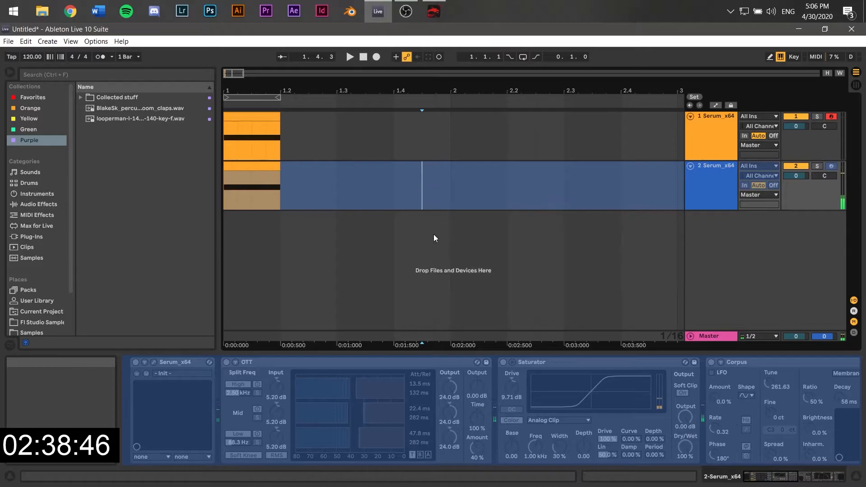
Add a fade-out over about the last 90 ms of the flattened audio clip.
{"action": "left_click", "coordinate": [258, 187]}
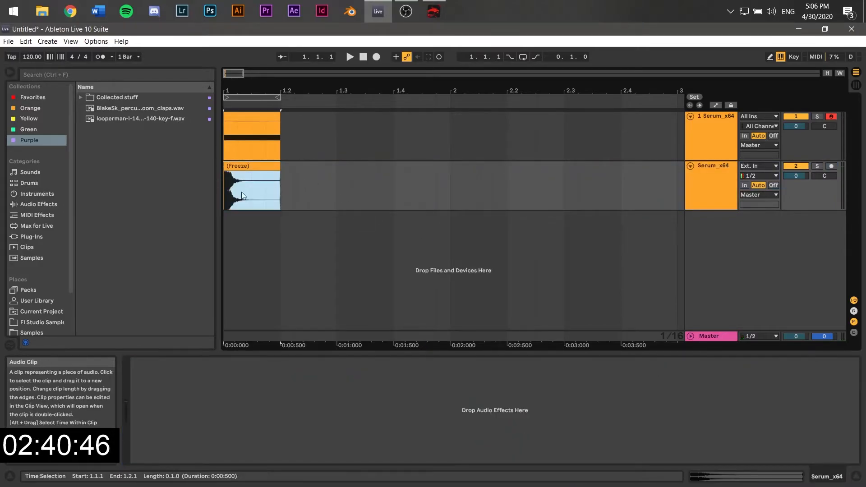
{"action": "key", "text": "z"}
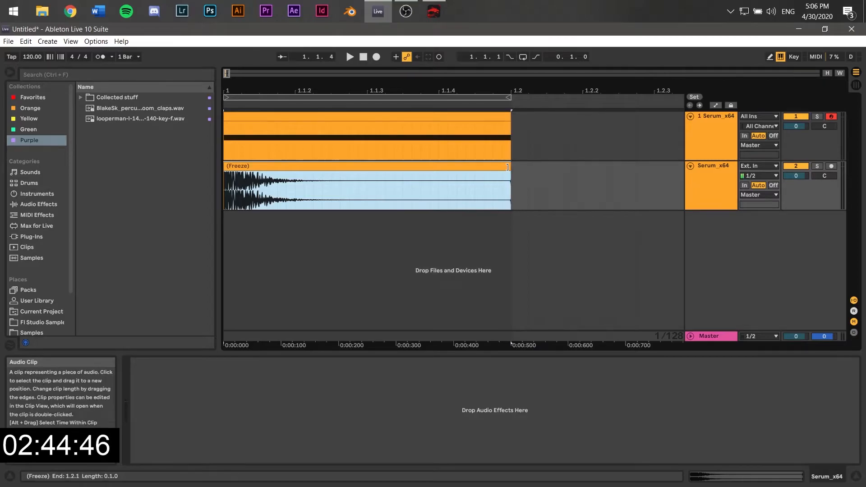
{"action": "scroll", "coordinate": [511, 178], "scroll_direction": "up", "scroll_amount": 6, "text": "ctrl"}
{"action": "scroll", "coordinate": [513, 178], "scroll_direction": "up", "scroll_amount": 4, "text": "ctrl"}
{"action": "left_click_drag", "start_coordinate": [510, 169], "coordinate": [473, 170]}
{"action": "scroll", "coordinate": [451, 195], "scroll_direction": "down", "scroll_amount": 6, "text": "ctrl"}
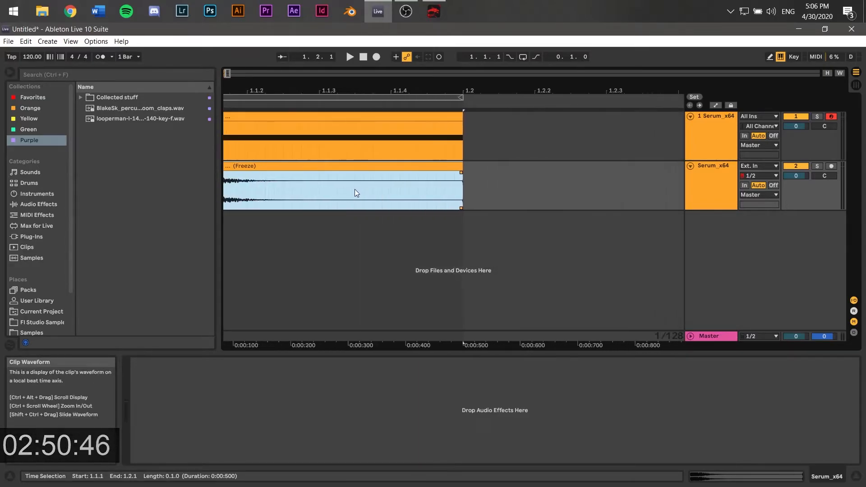
{"action": "scroll", "coordinate": [356, 189], "scroll_direction": "left", "scroll_amount": 2}
{"action": "left_click_drag", "start_coordinate": [509, 173], "coordinate": [459, 172]}
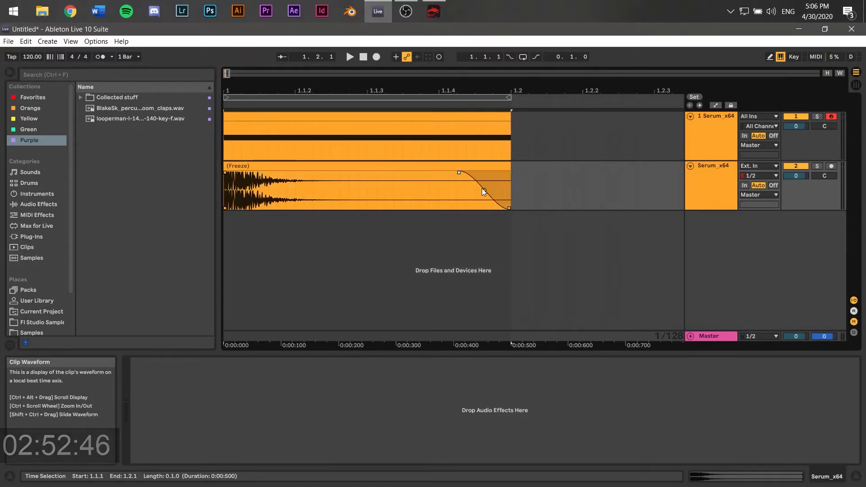
Solo the flattened audio track and play the clip to check how the rendered hit sounds.
{"action": "left_click", "coordinate": [289, 169]}
{"action": "key", "text": "space"}
{"action": "left_click", "coordinate": [817, 166]}
{"action": "key", "text": "space"}
{"action": "key", "text": "space"}
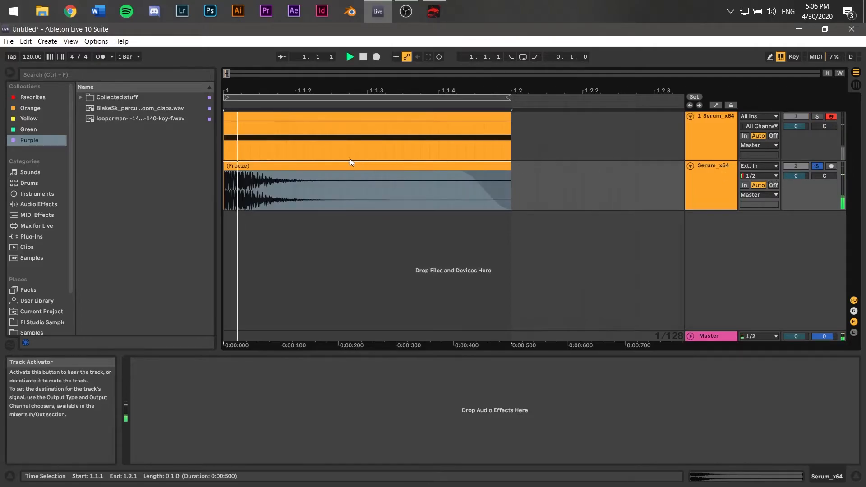
{"action": "key", "text": "space"}
{"action": "key", "text": "space"}
Solo the original Serum track, open its Serum instrument and audition noise samples, stepping back to ARP circuit.
{"action": "left_click", "coordinate": [707, 136]}
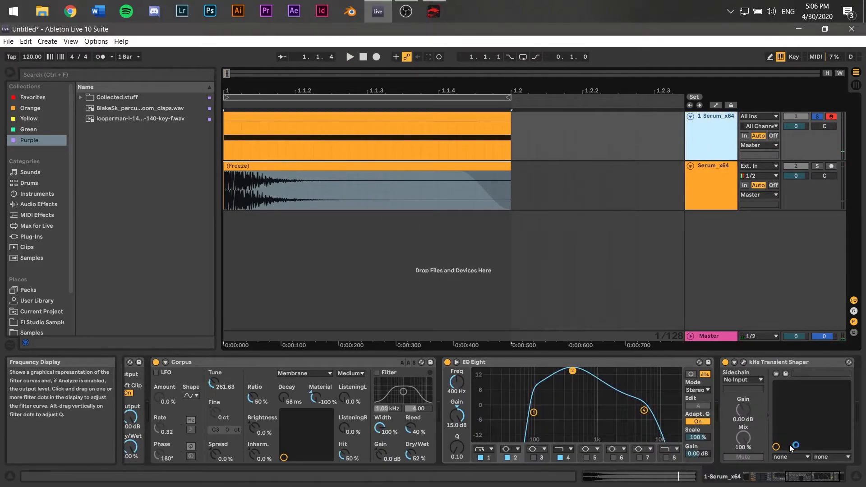
{"action": "left_click_drag", "start_coordinate": [802, 479], "coordinate": [747, 482]}
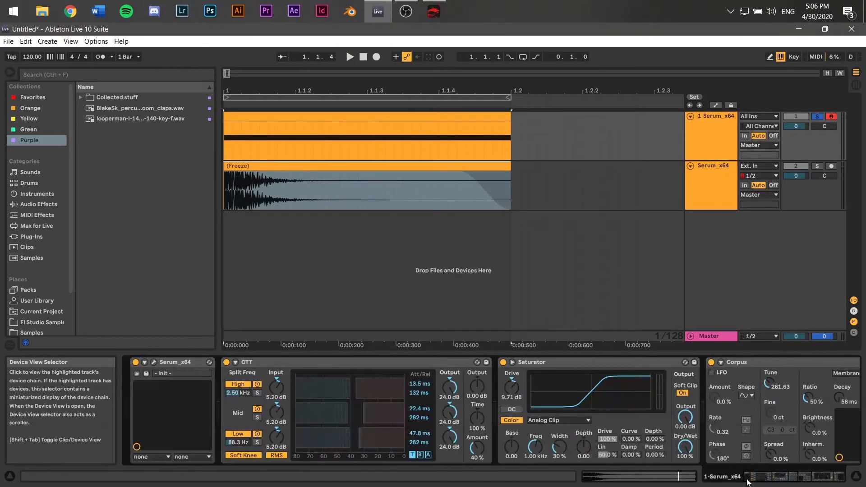
{"action": "left_click", "coordinate": [154, 363]}
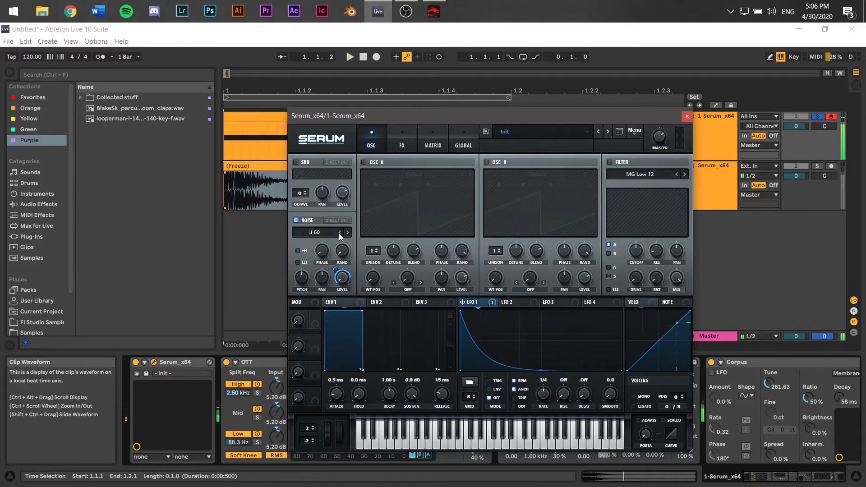
{"action": "key", "text": "space"}
{"action": "left_click", "coordinate": [340, 233]}
{"action": "left_click", "coordinate": [339, 233]}
{"action": "left_click", "coordinate": [316, 233]}
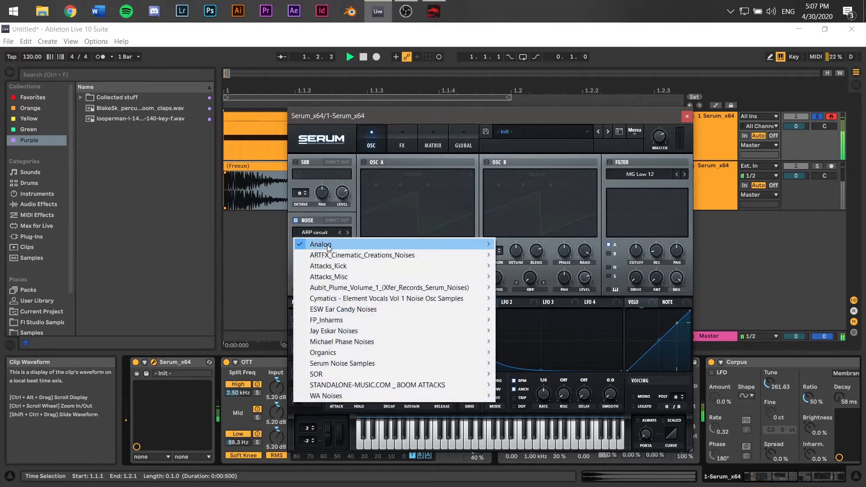
{"action": "left_click", "coordinate": [338, 174]}
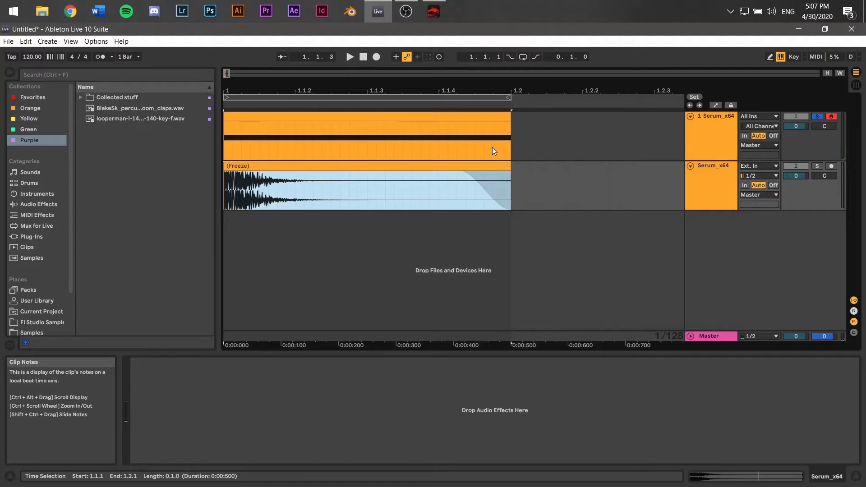
Group the effects from OTT through Transient Shaper into an audio effect rack and deactivate every effect inside it.
{"action": "left_click", "coordinate": [707, 205]}
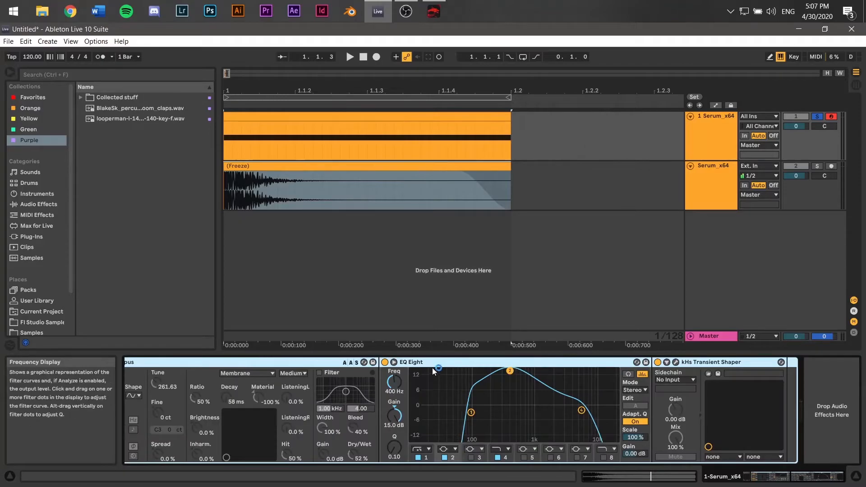
{"action": "left_click", "coordinate": [384, 362]}
{"action": "left_click", "coordinate": [658, 361]}
{"action": "left_click", "coordinate": [741, 477]}
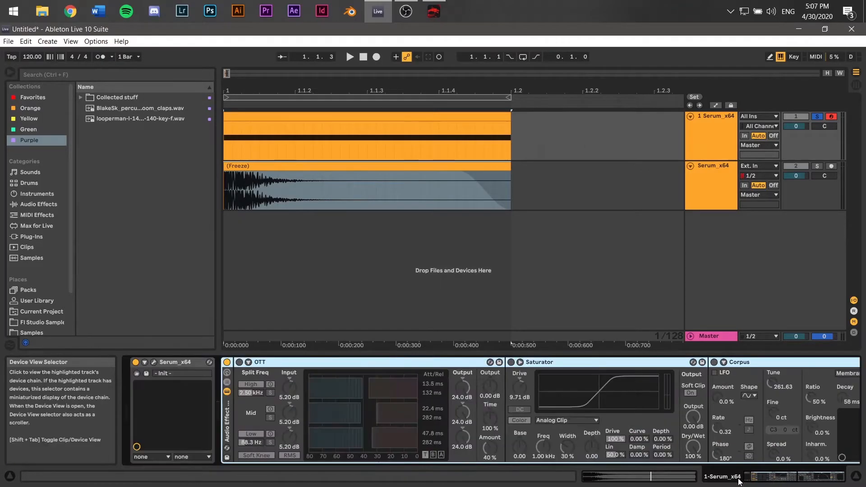
Turn on OTT alone and play the sound with and without it, leaving OTT active.
{"action": "left_click", "coordinate": [309, 363]}
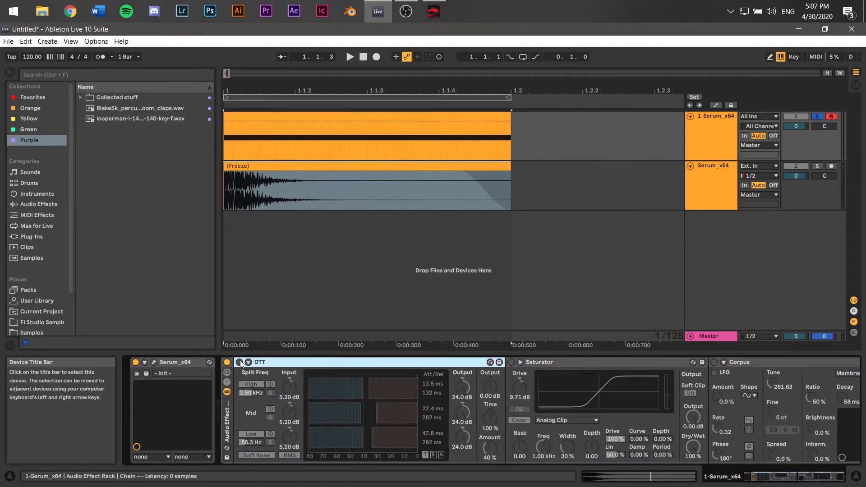
{"action": "key", "text": "space"}
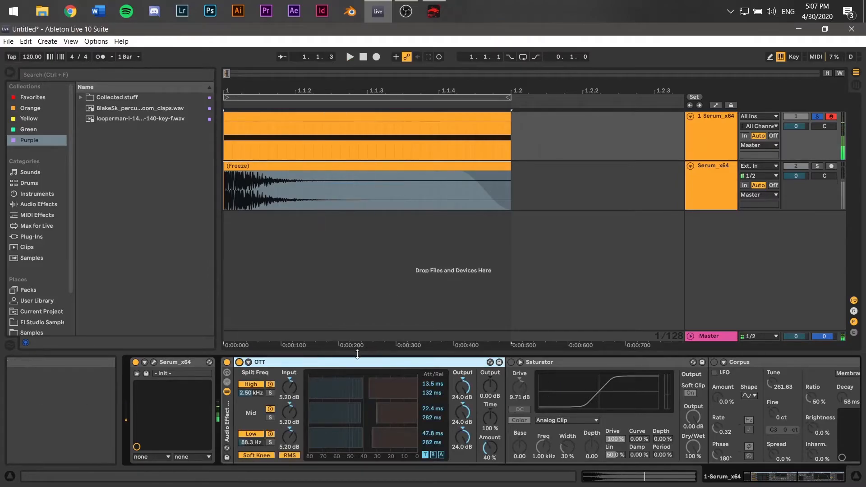
{"action": "key", "text": "space"}
{"action": "left_click", "coordinate": [240, 363]}
{"action": "key", "text": "space"}
{"action": "key", "text": "space"}
{"action": "left_click", "coordinate": [240, 363]}
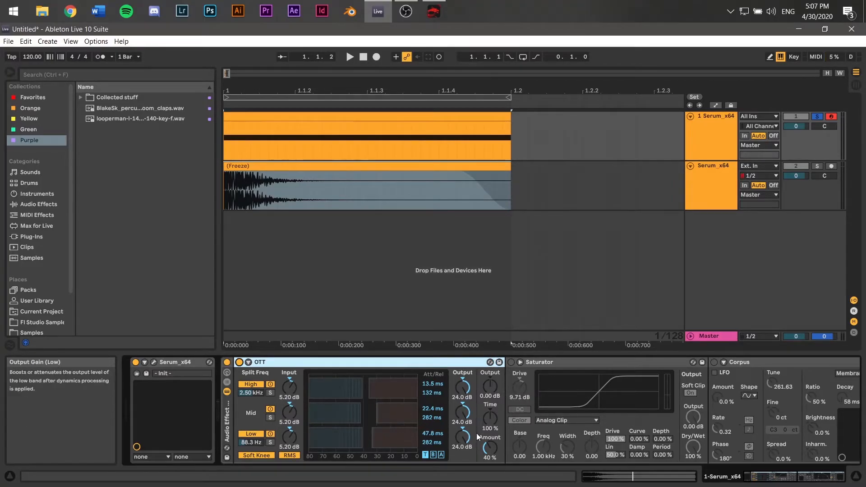
Activate Saturator and EQ Eight in the rack and play the sound.
{"action": "left_click_drag", "start_coordinate": [800, 476], "coordinate": [769, 479]}
{"action": "left_click", "coordinate": [423, 362]}
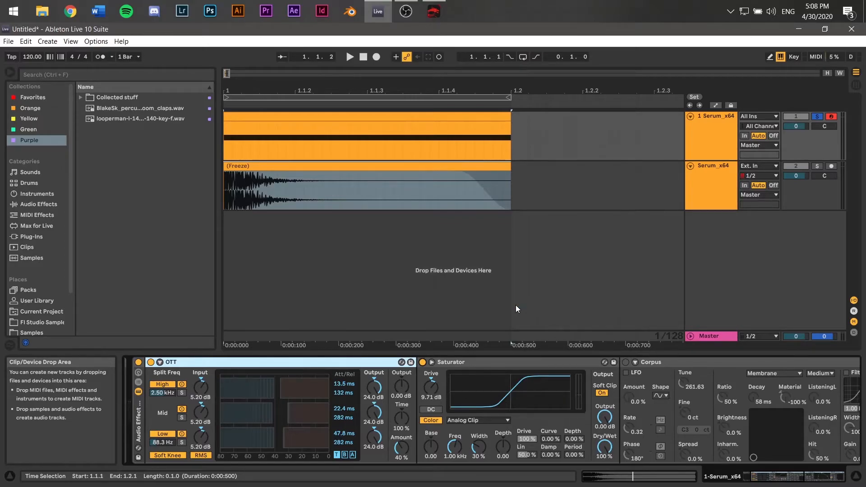
{"action": "left_click", "coordinate": [809, 482]}
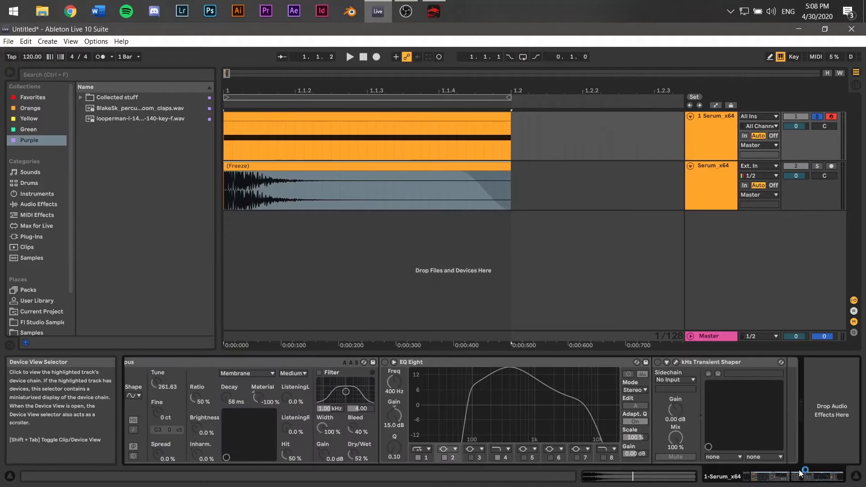
{"action": "key", "text": "space"}
{"action": "left_click", "coordinate": [385, 362]}
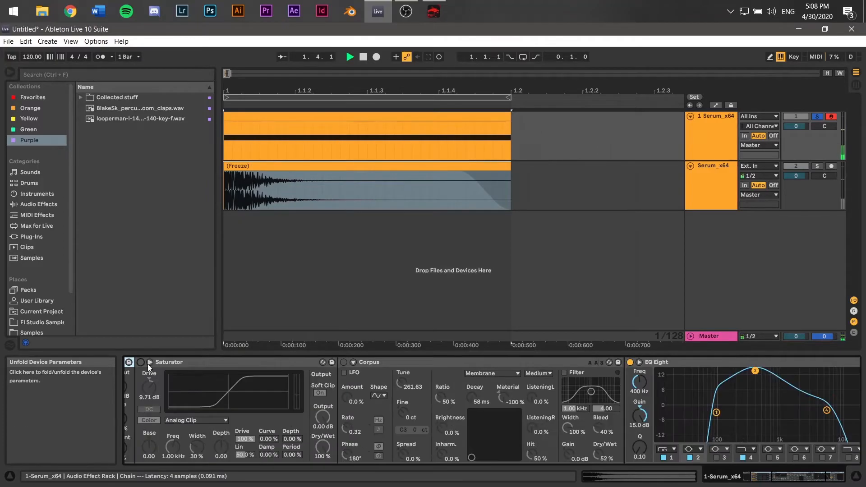
{"action": "key", "text": "space"}
Turn on the arrangement loop and activate Saturator during playback to compare the sound without and with it.
{"action": "left_click", "coordinate": [523, 57]}
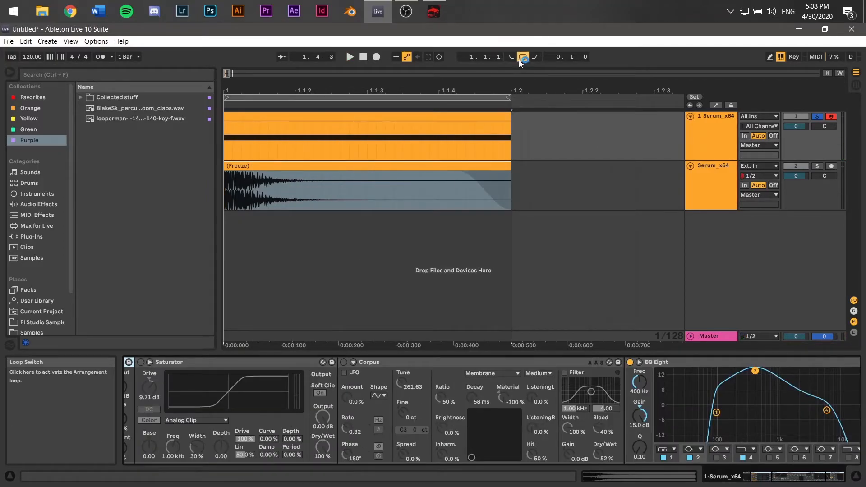
{"action": "left_click", "coordinate": [171, 362]}
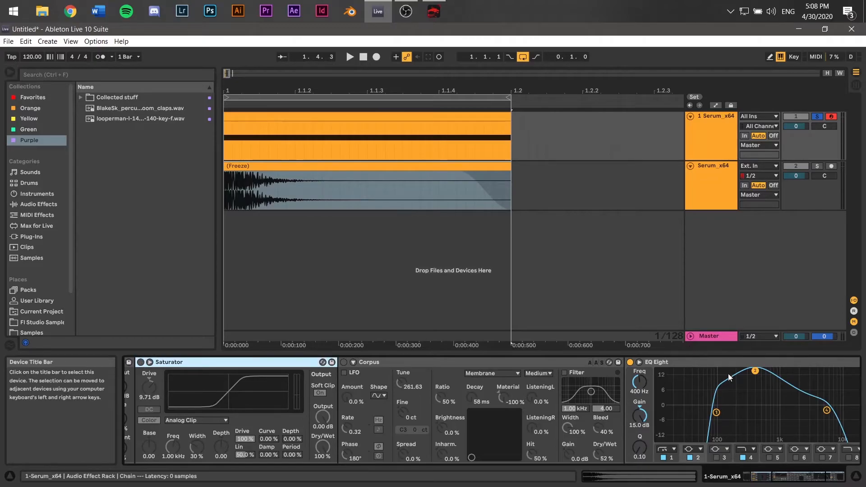
{"action": "key", "text": "space"}
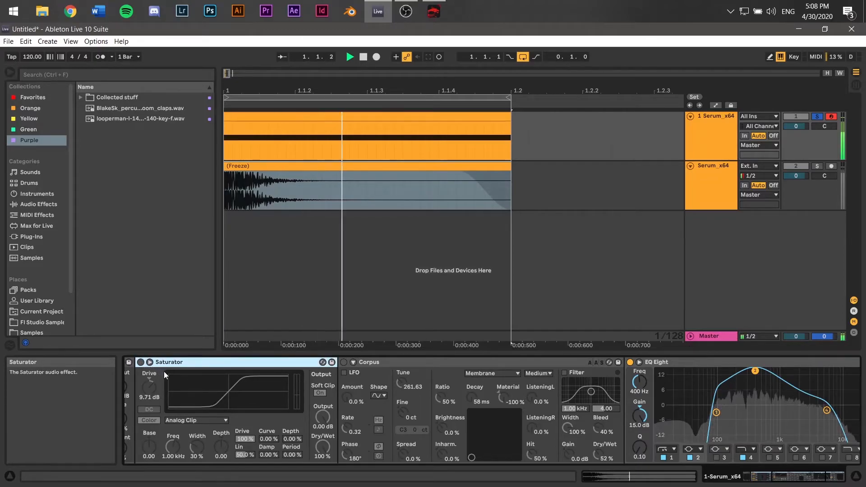
{"action": "left_click", "coordinate": [140, 363]}
{"action": "key", "text": "space"}
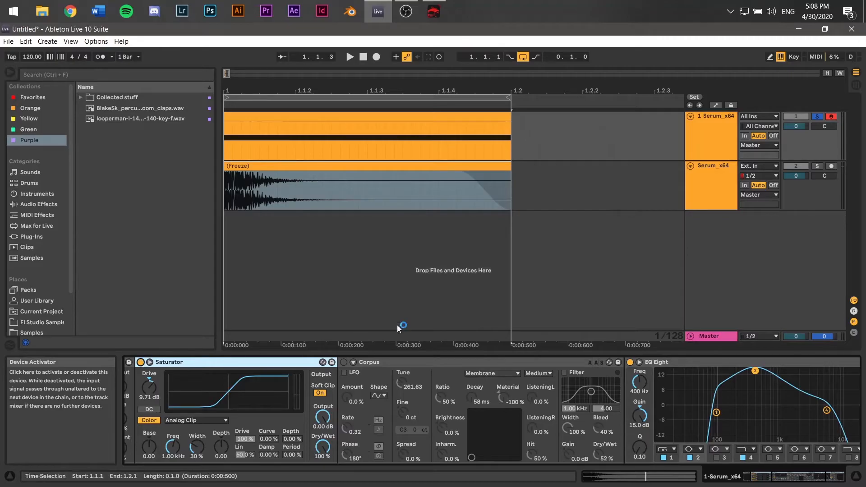
Turn off EQ Eight and compare the sound without and with Corpus, leaving Corpus active with the Membrane resonance type.
{"action": "left_click", "coordinate": [630, 363]}
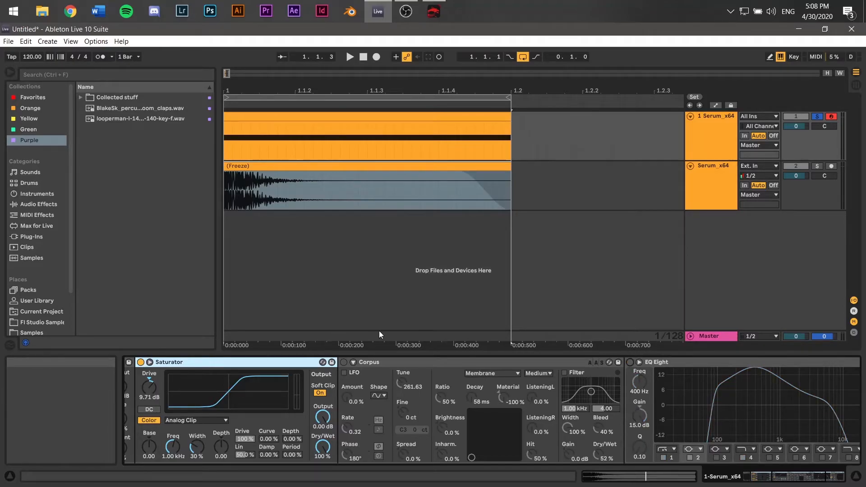
{"action": "left_click", "coordinate": [344, 363]}
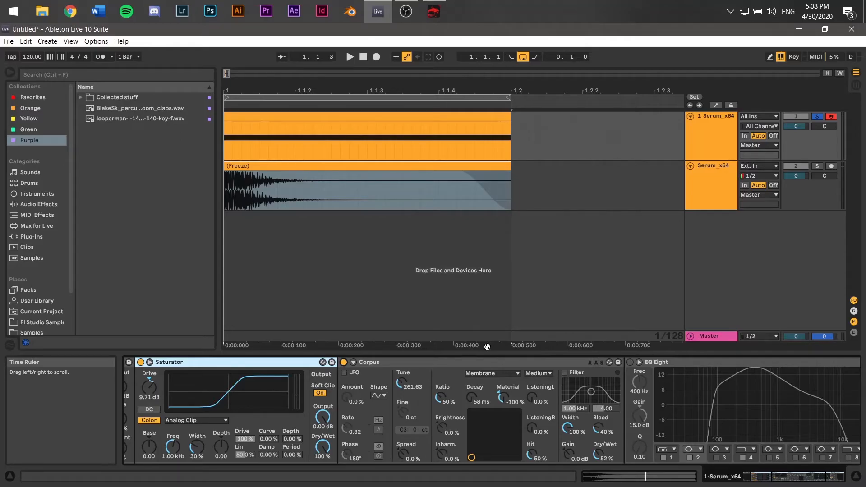
{"action": "left_click", "coordinate": [494, 373]}
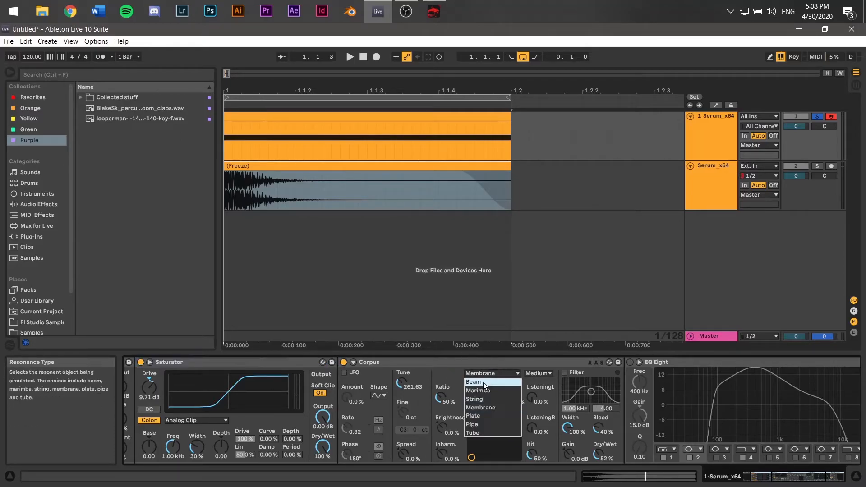
{"action": "left_click", "coordinate": [481, 411]}
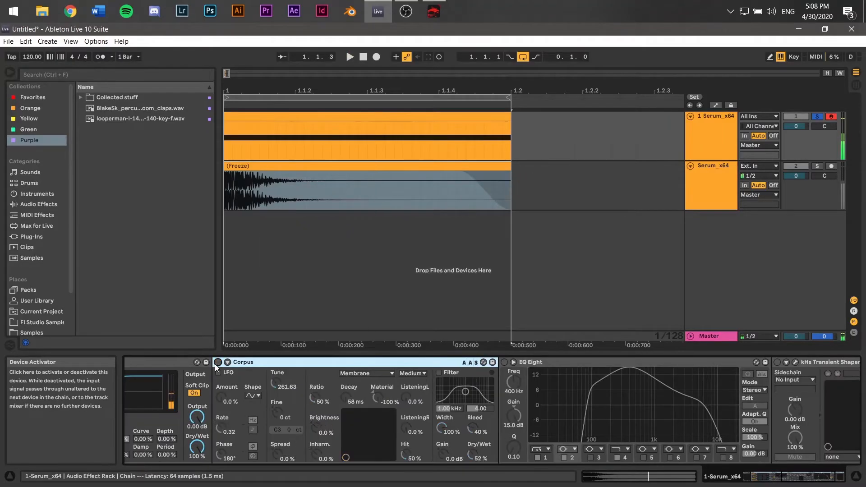
{"action": "left_click", "coordinate": [218, 362]}
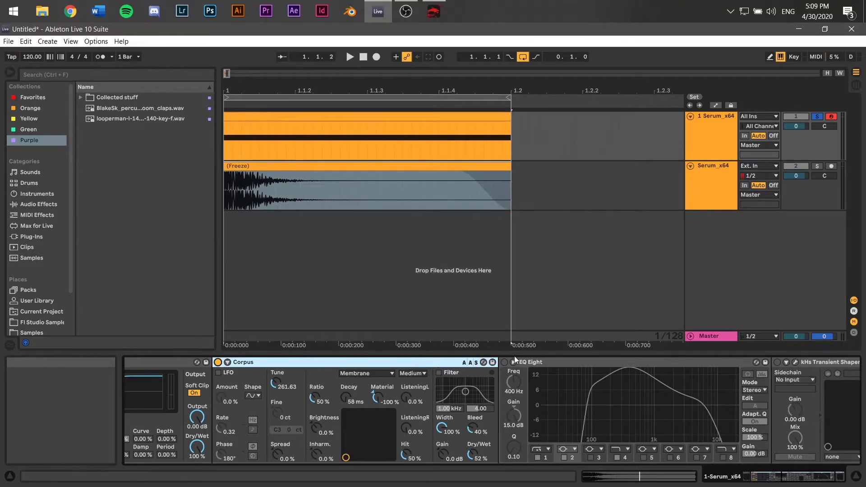
Activate EQ Eight after Corpus and play the loop with it off and on, leaving it active.
{"action": "left_click", "coordinate": [504, 362]}
{"action": "left_click_drag", "start_coordinate": [798, 472], "coordinate": [810, 466]}
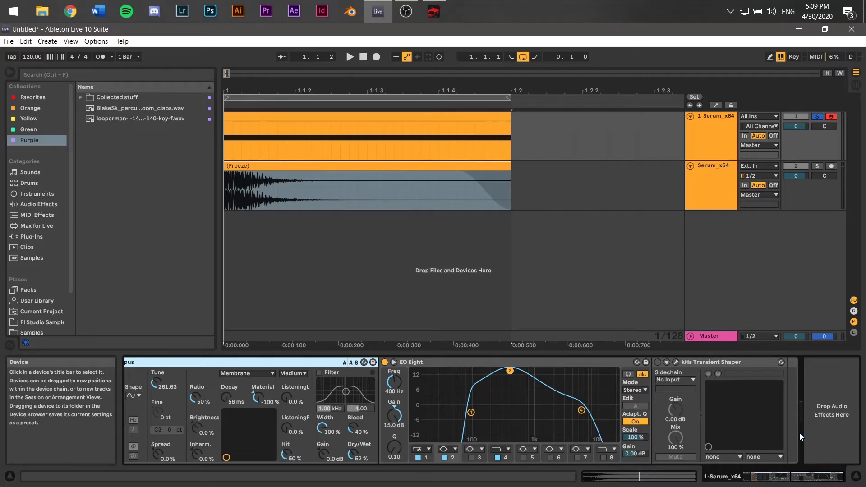
{"action": "left_click", "coordinate": [385, 362]}
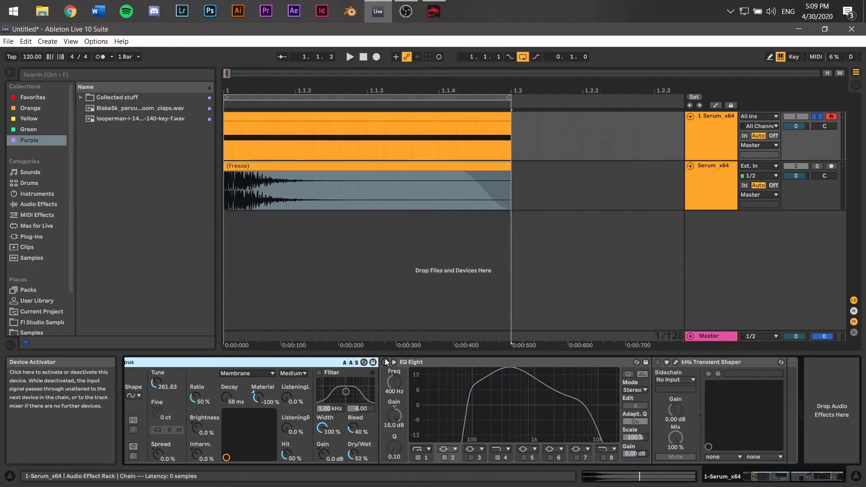
{"action": "key", "text": "space"}
{"action": "left_click", "coordinate": [384, 362]}
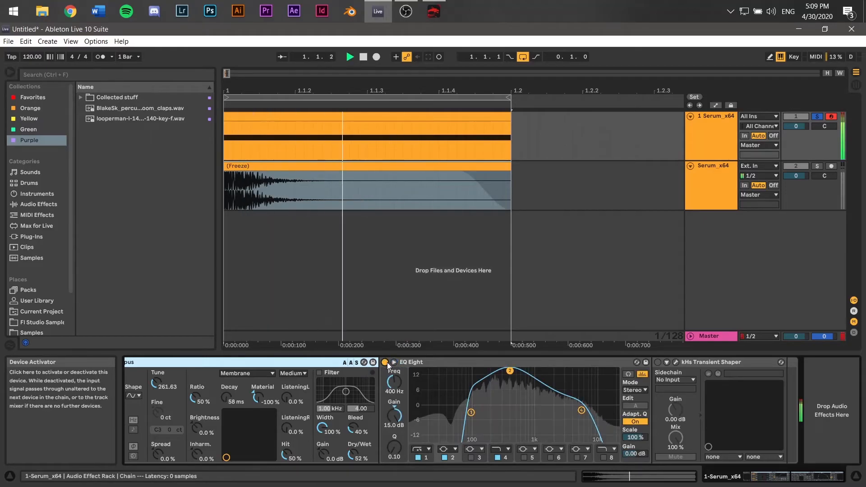
{"action": "key", "text": "space"}
Open the kHs Transient Shaper's plug-in window, try its Pump control, raise Sustain slightly, and close the window.
{"action": "left_click", "coordinate": [779, 473]}
{"action": "left_click_drag", "start_coordinate": [779, 473], "coordinate": [827, 475]}
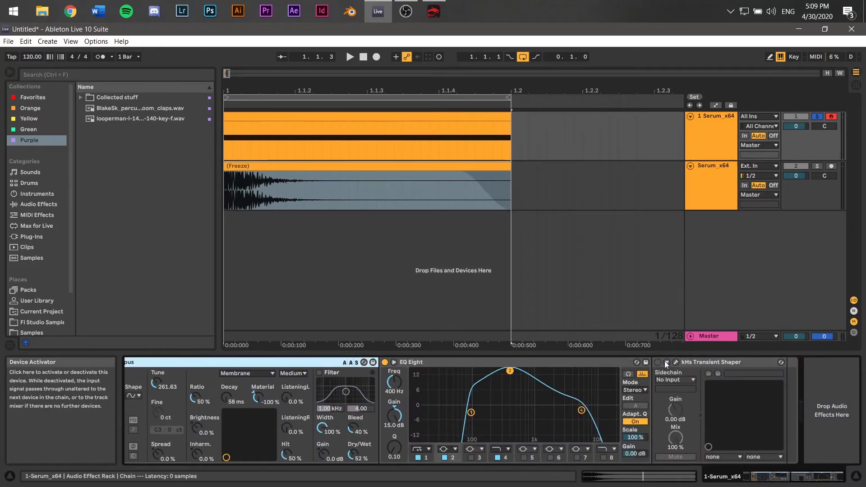
{"action": "left_click", "coordinate": [676, 362]}
{"action": "left_click_drag", "start_coordinate": [391, 140], "coordinate": [582, 130]}
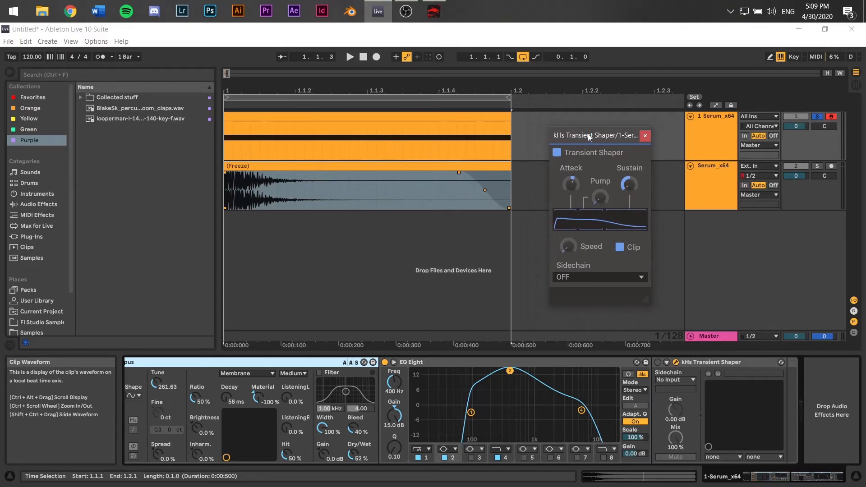
{"action": "mouse_move", "coordinate": [600, 198]}
{"action": "left_mouse_down"}
{"action": "mouse_move", "coordinate": [600, 185]}
{"action": "mouse_move", "coordinate": [602, 197]}
{"action": "left_mouse_up"}
{"action": "mouse_move", "coordinate": [630, 184]}
{"action": "left_mouse_down"}
{"action": "mouse_move", "coordinate": [630, 162]}
{"action": "mouse_move", "coordinate": [628, 181]}
{"action": "left_mouse_up"}
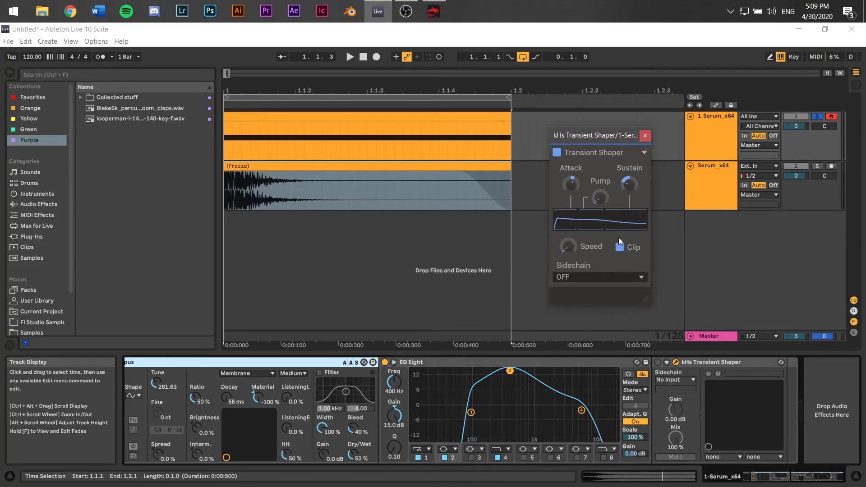
{"action": "left_click", "coordinate": [646, 135]}
Play the loop without and with kHs Transient Shaper, leaving it active.
{"action": "left_click", "coordinate": [658, 361]}
{"action": "left_click", "coordinate": [658, 362]}
{"action": "key", "text": "space"}
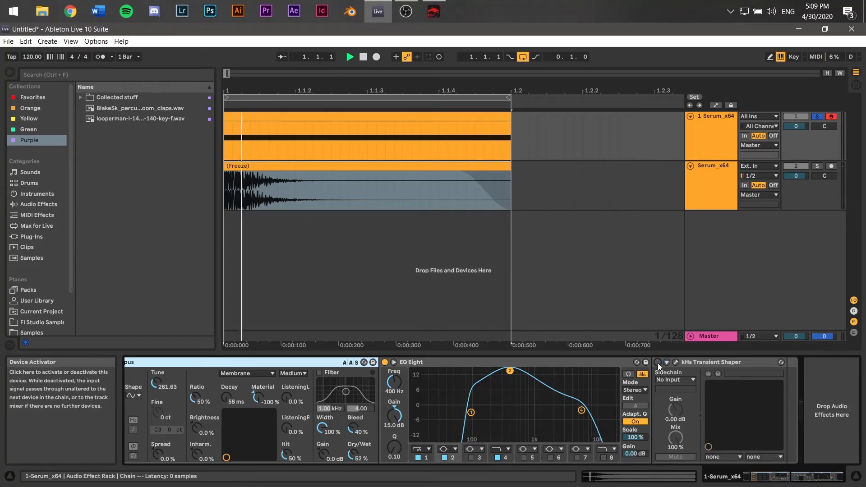
{"action": "key", "text": "space"}
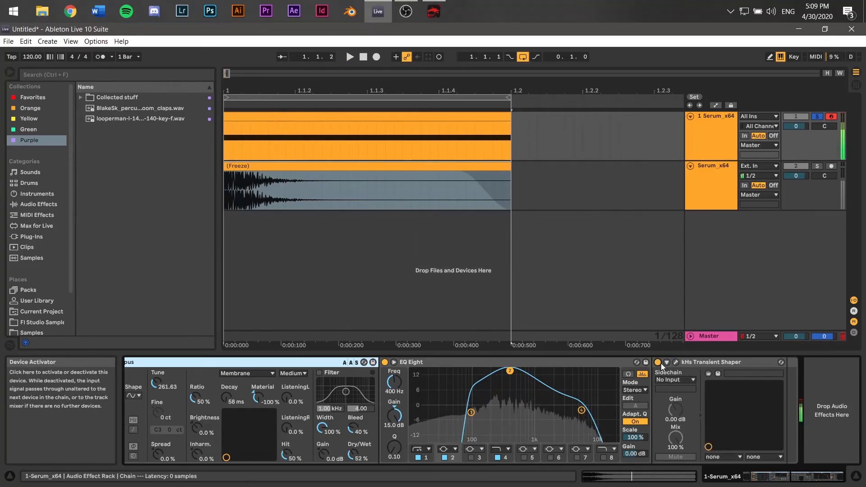
{"action": "left_click", "coordinate": [658, 362]}
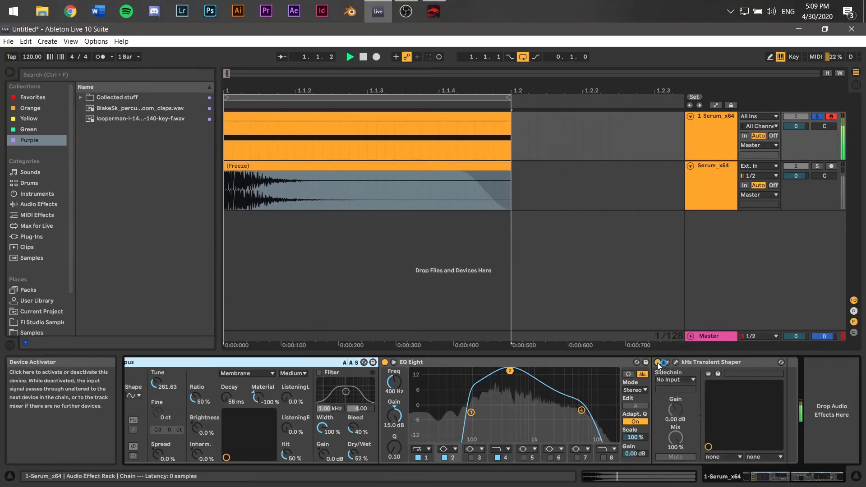
Bypass Corpus within the full effects chain and play the loop without and with it, leaving Corpus active.
{"action": "left_click_drag", "start_coordinate": [809, 476], "coordinate": [795, 476]}
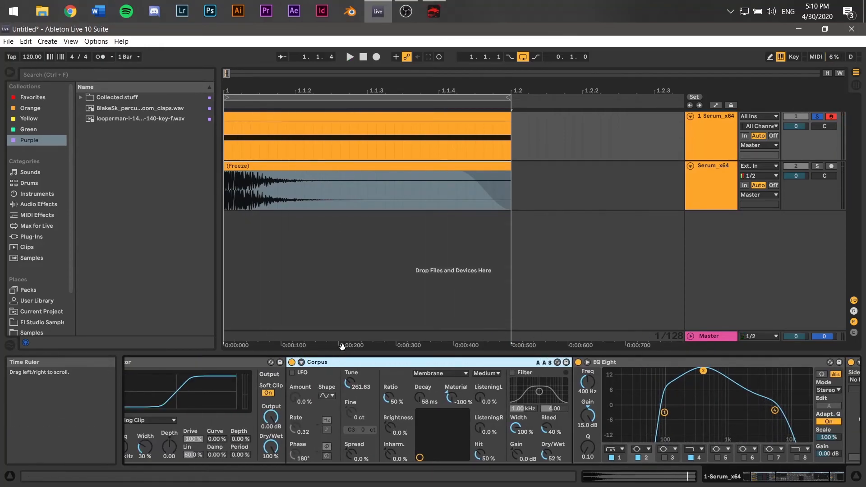
{"action": "left_click", "coordinate": [292, 363]}
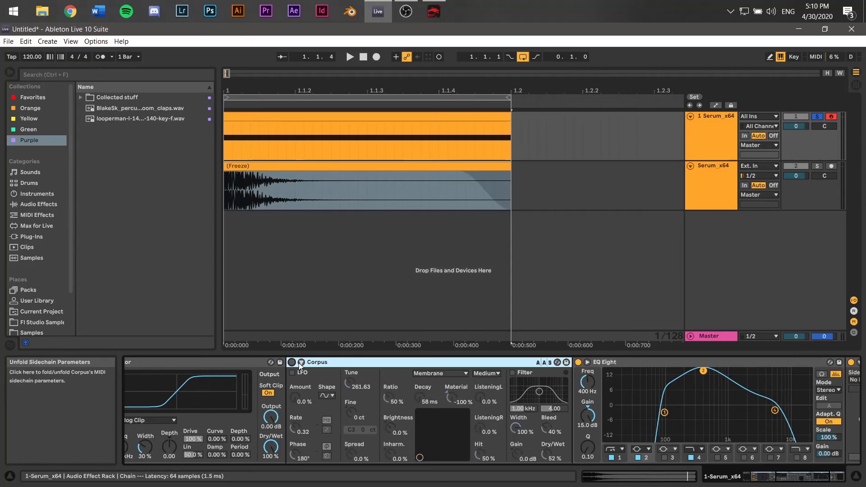
{"action": "key", "text": "space"}
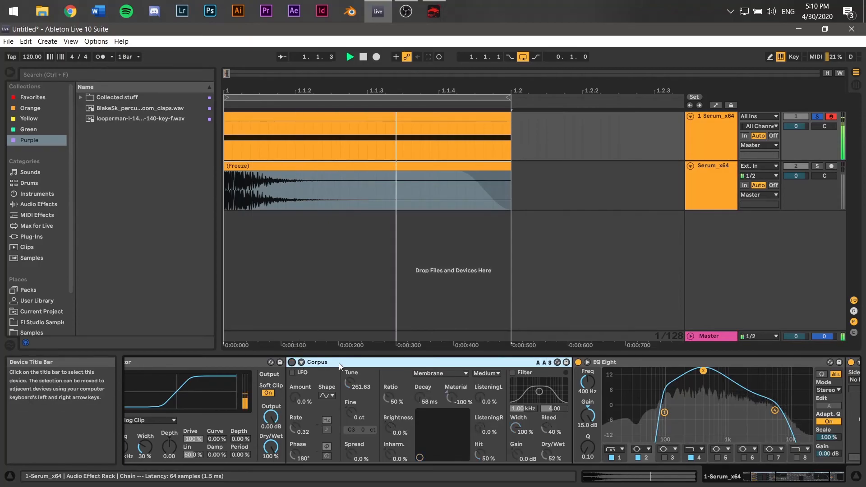
{"action": "left_click", "coordinate": [291, 363]}
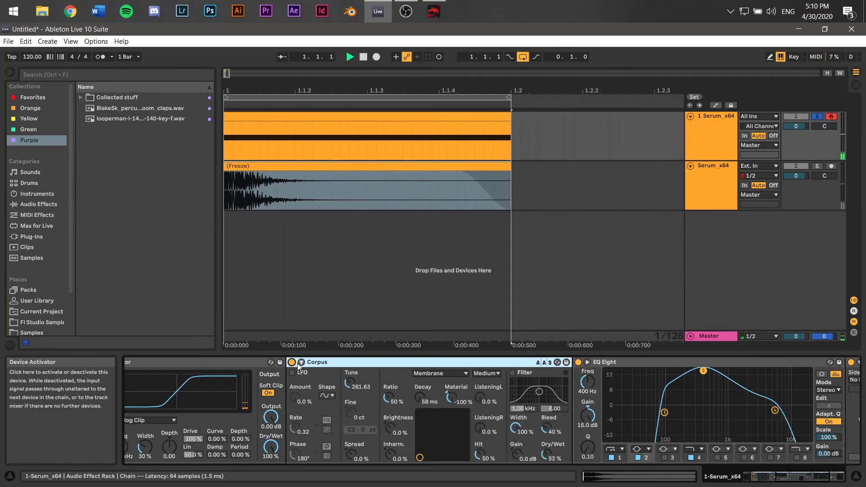
{"action": "key", "text": "space"}
{"action": "key", "text": "space"}
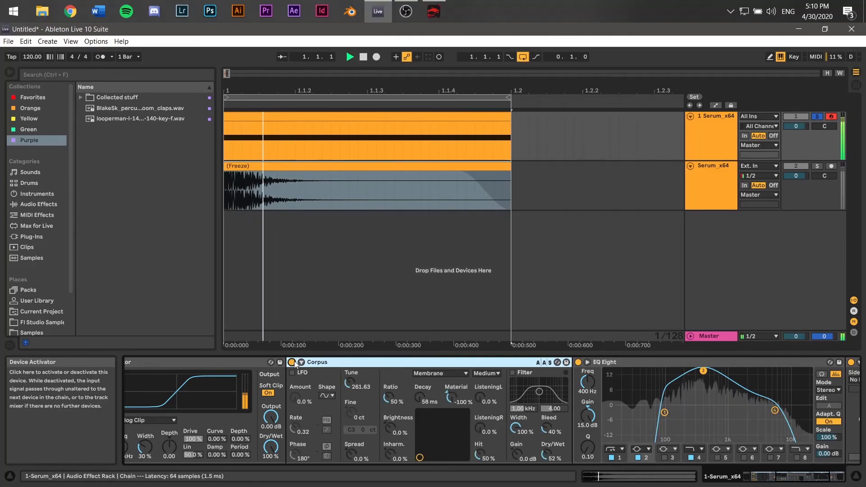
{"action": "key", "text": "space"}
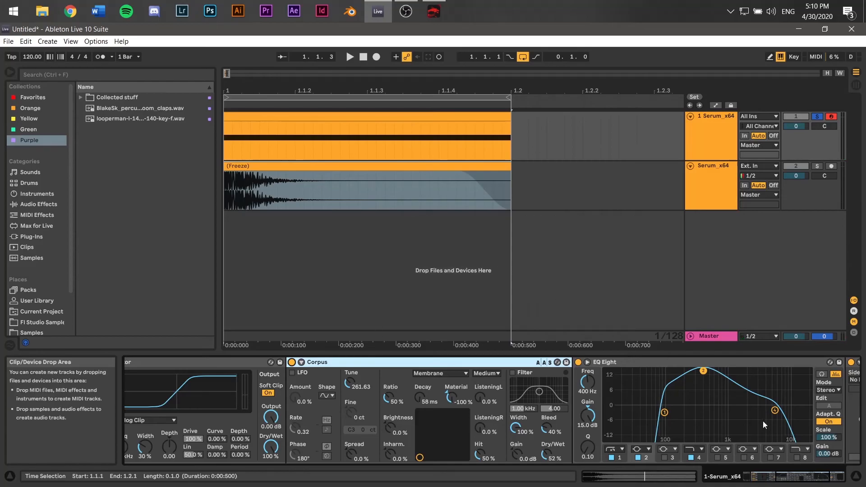
{"action": "left_click", "coordinate": [814, 477]}
{"action": "mouse_move", "coordinate": [815, 478]}
{"action": "left_mouse_down"}
{"action": "mouse_move", "coordinate": [611, 475]}
{"action": "mouse_move", "coordinate": [813, 478]}
{"action": "left_mouse_up"}
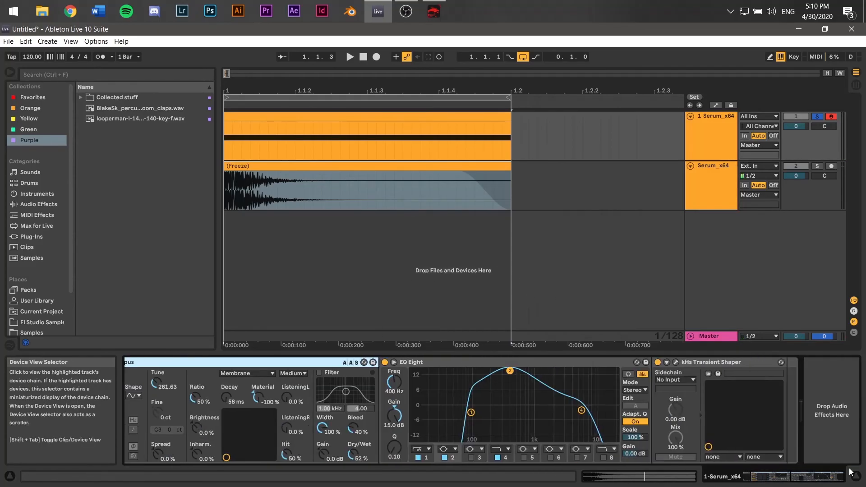